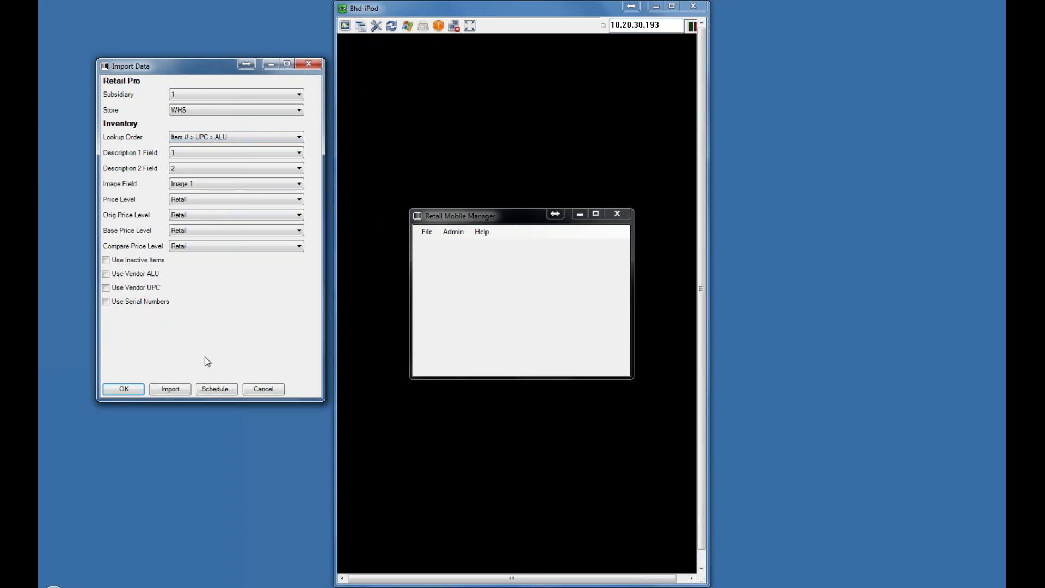
# Step: Dismiss the Import Data settings, hide Retail Mobile Manager, and wake the iPod to its Inventory list
pyautogui.click(262, 388)
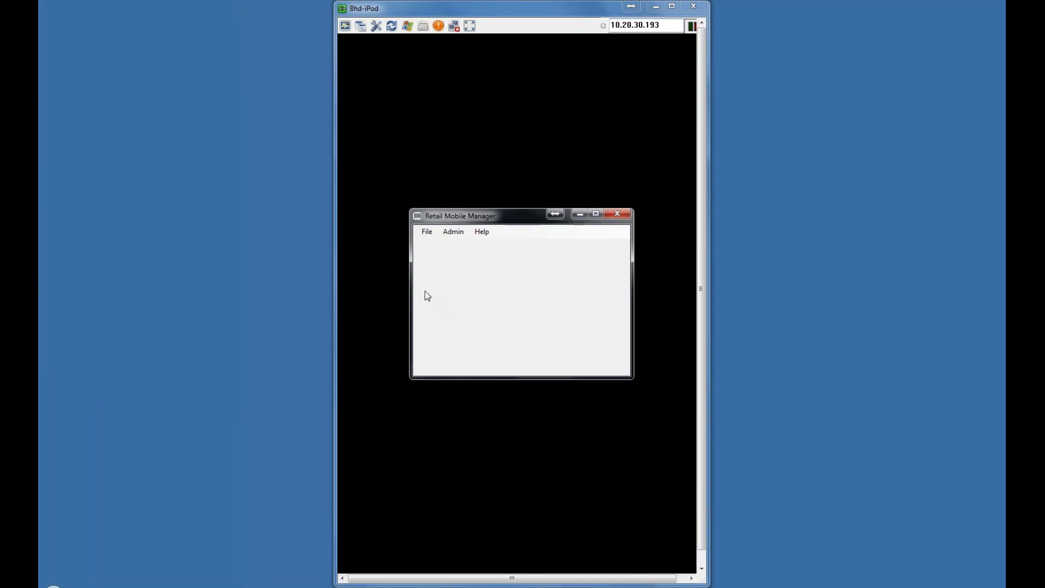
pyautogui.click(580, 213)
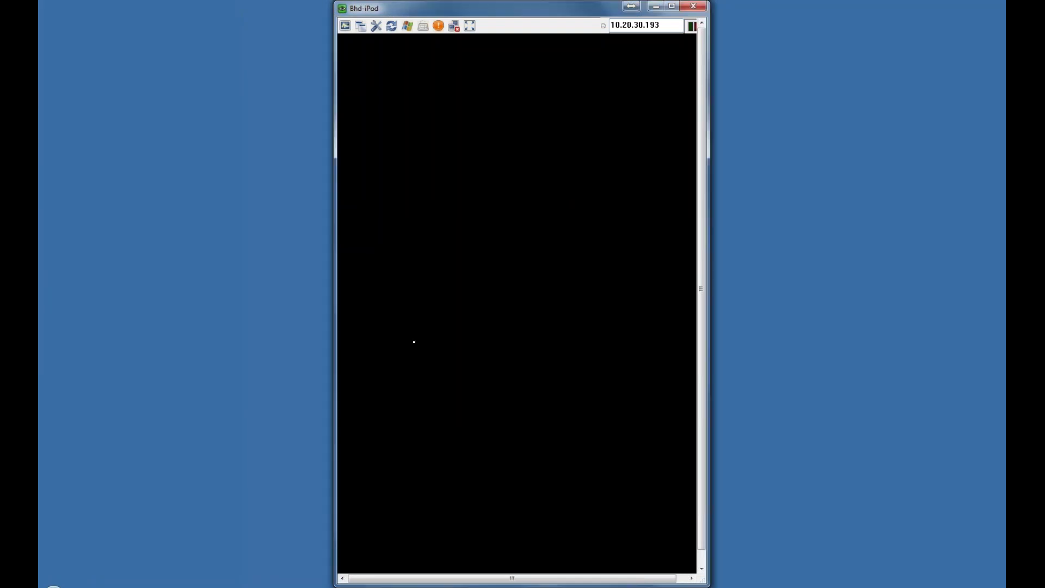
pyautogui.click(459, 304)
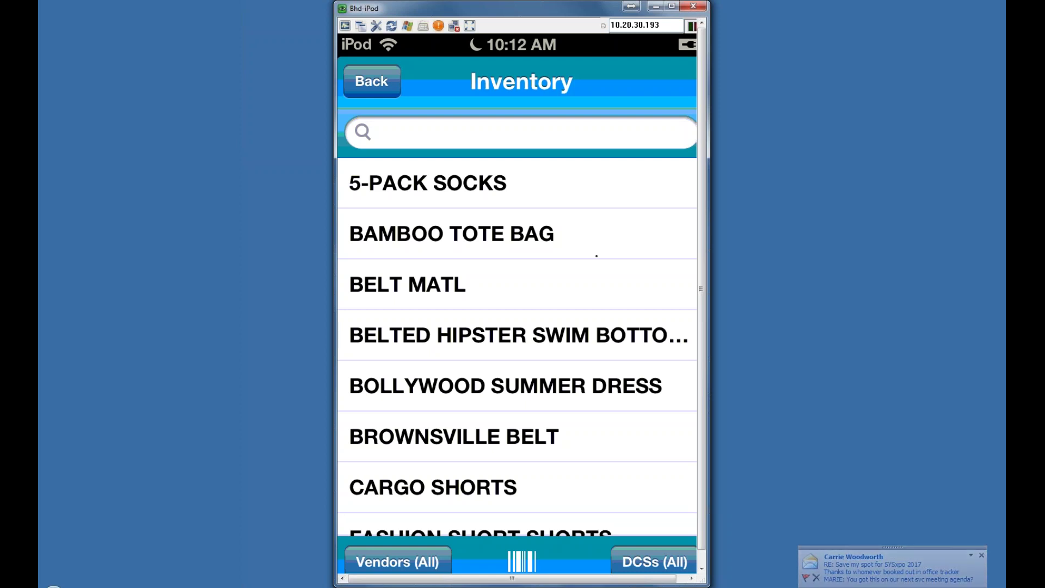
pyautogui.scroll(-3, 597, 256)
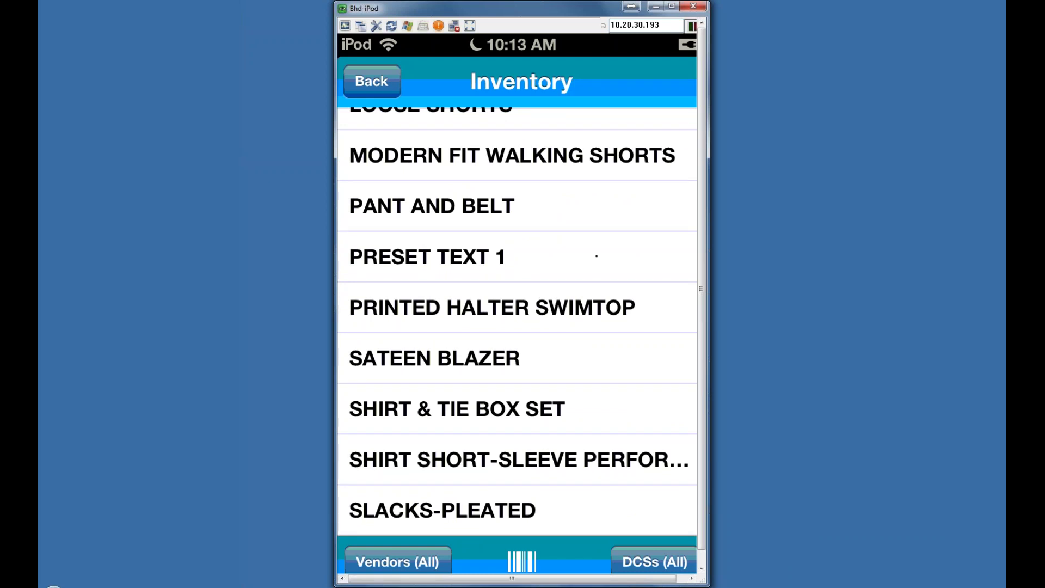
# Step: Open the SATEEN BLAZER size 8 WHITE item ($39.99, 27 on hand) and view its image and details
pyautogui.click(596, 256)
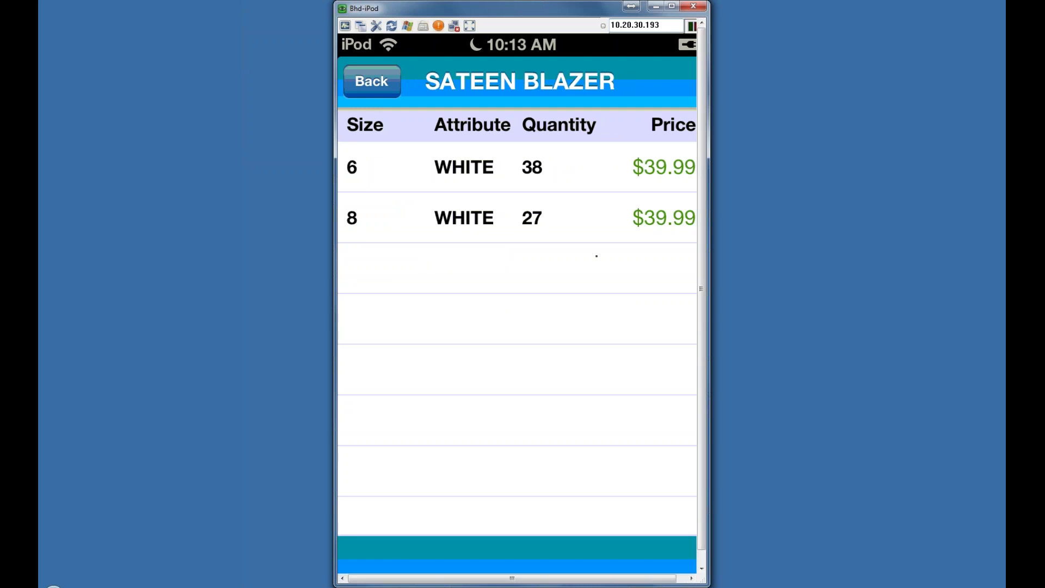
pyautogui.click(596, 234)
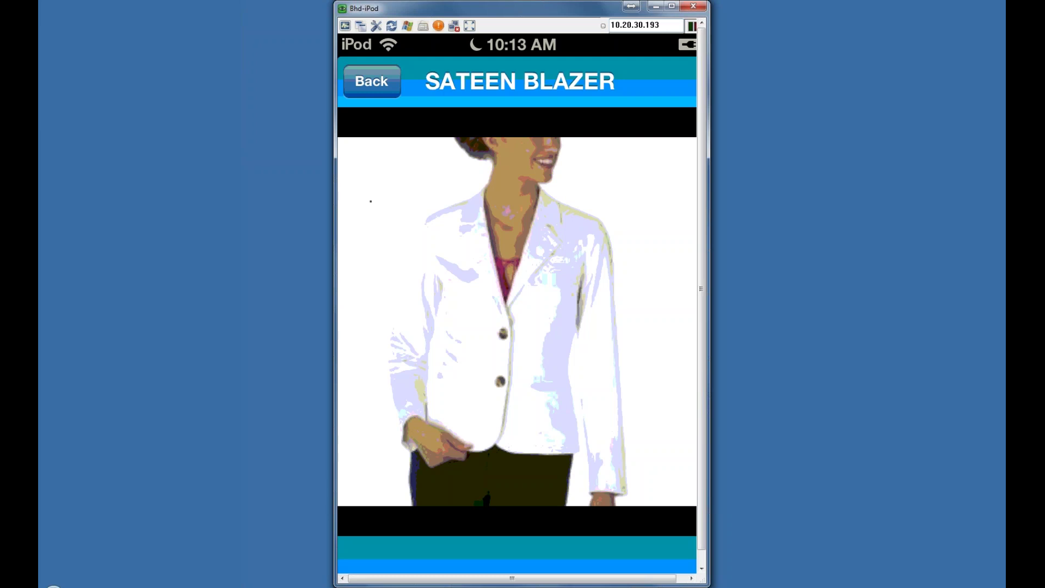
pyautogui.click(371, 202)
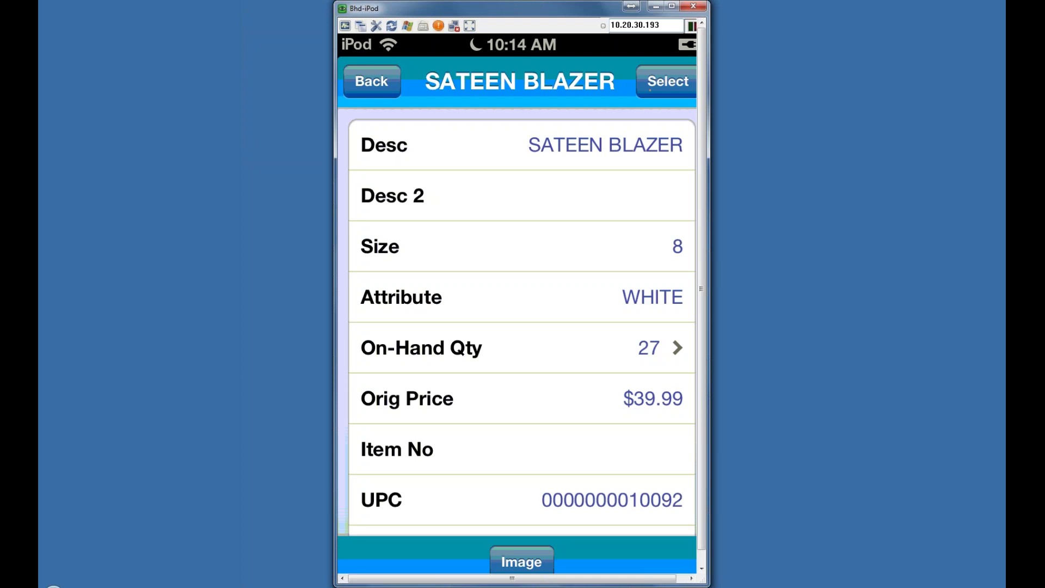
# Step: Add the size 8 white SATEEN BLAZER to the sale ($43.29 with tax) and check its item detail
pyautogui.click(650, 87)
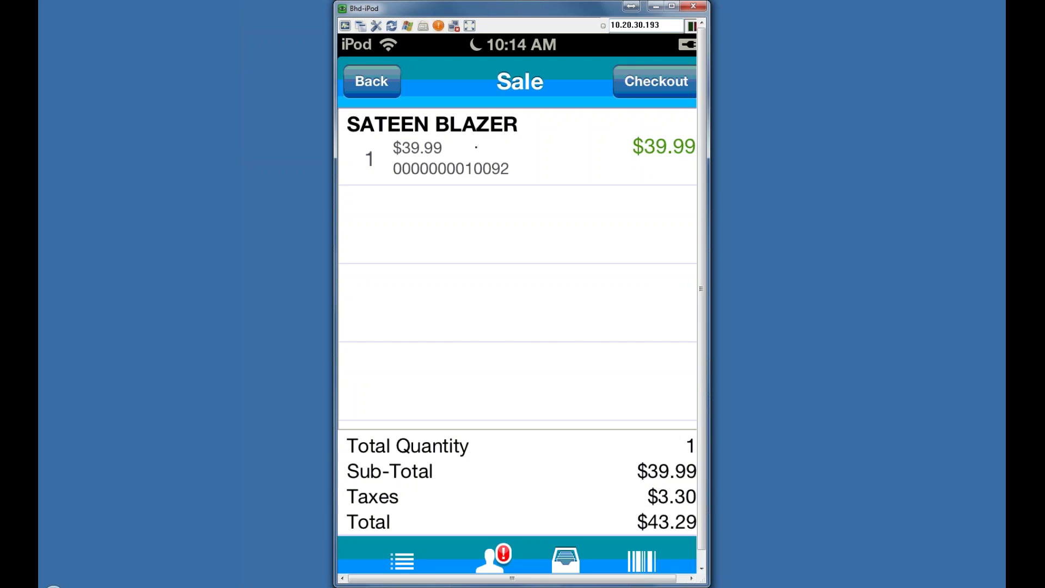
pyautogui.click(476, 147)
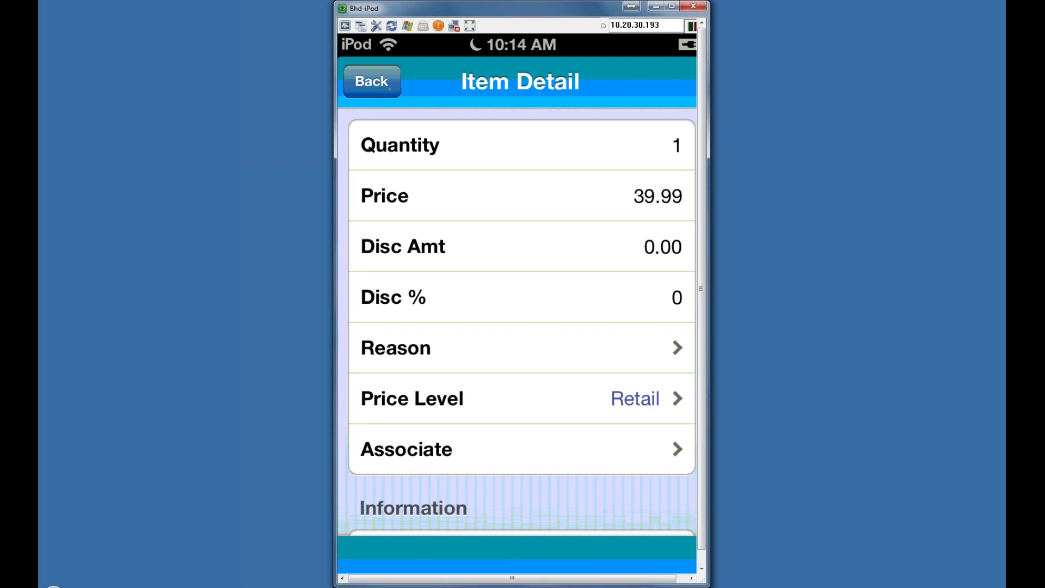
pyautogui.click(372, 81)
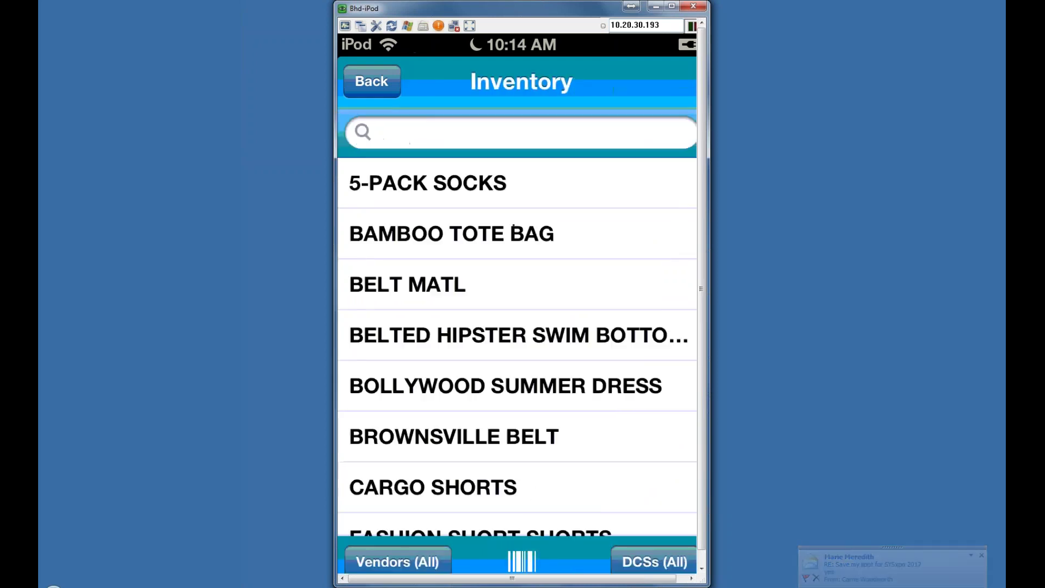
# Step: Add BELT MATL to the sale repriced to 6.00, bringing the total due to $49.78
pyautogui.click(514, 226)
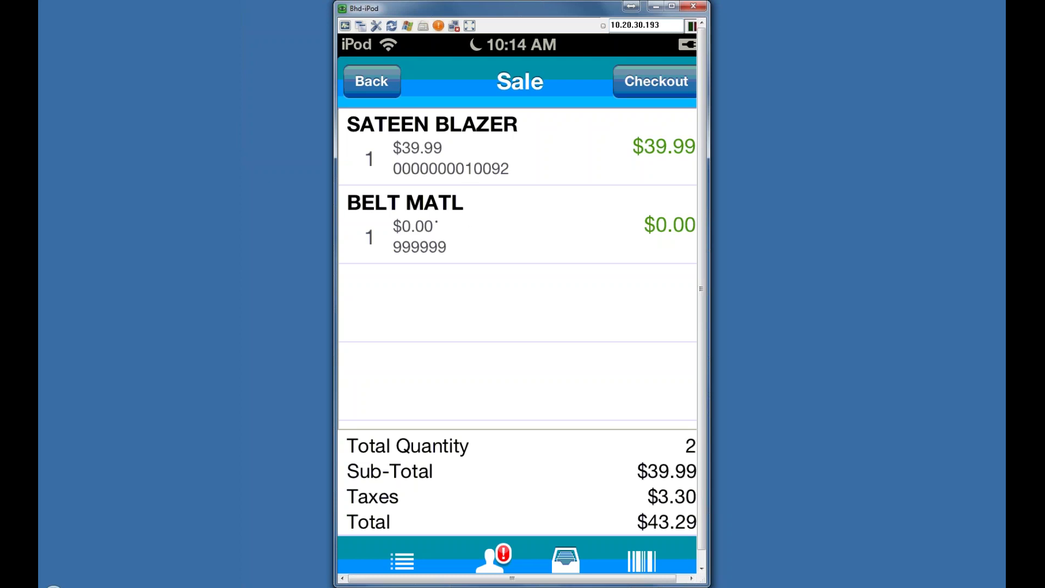
pyautogui.click(436, 222)
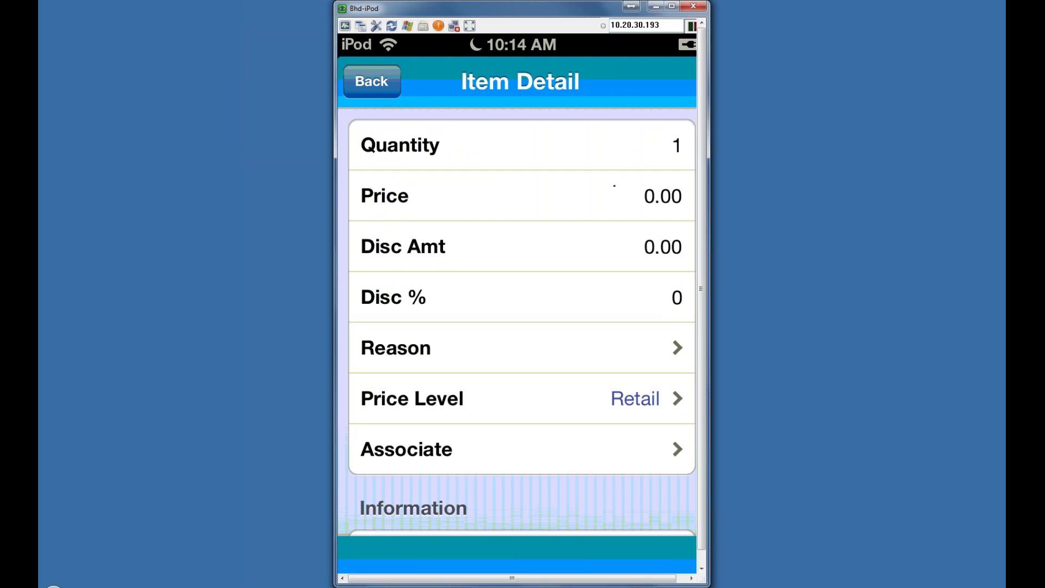
pyautogui.click(614, 186)
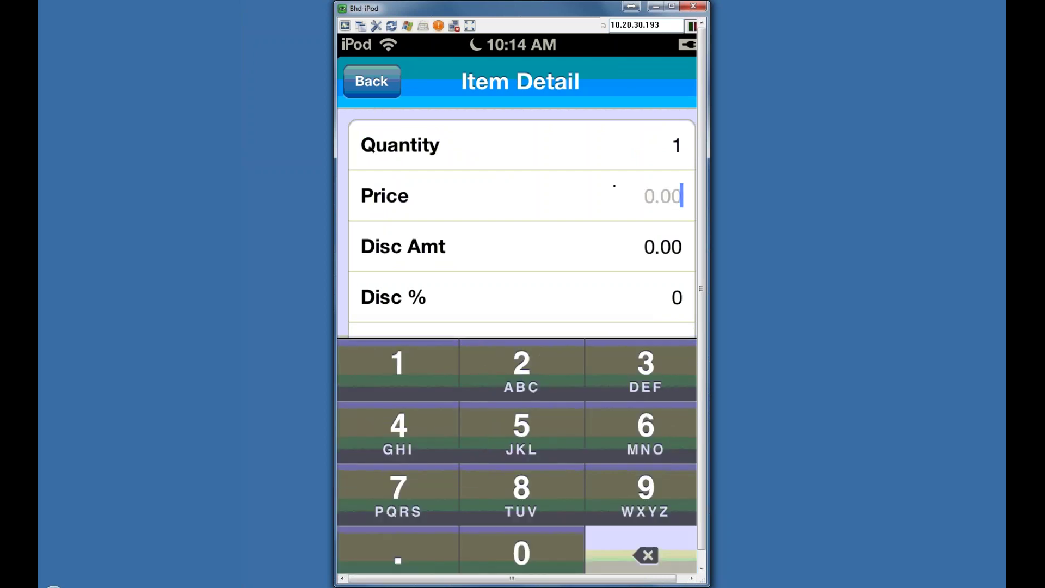
pyautogui.write('6.')
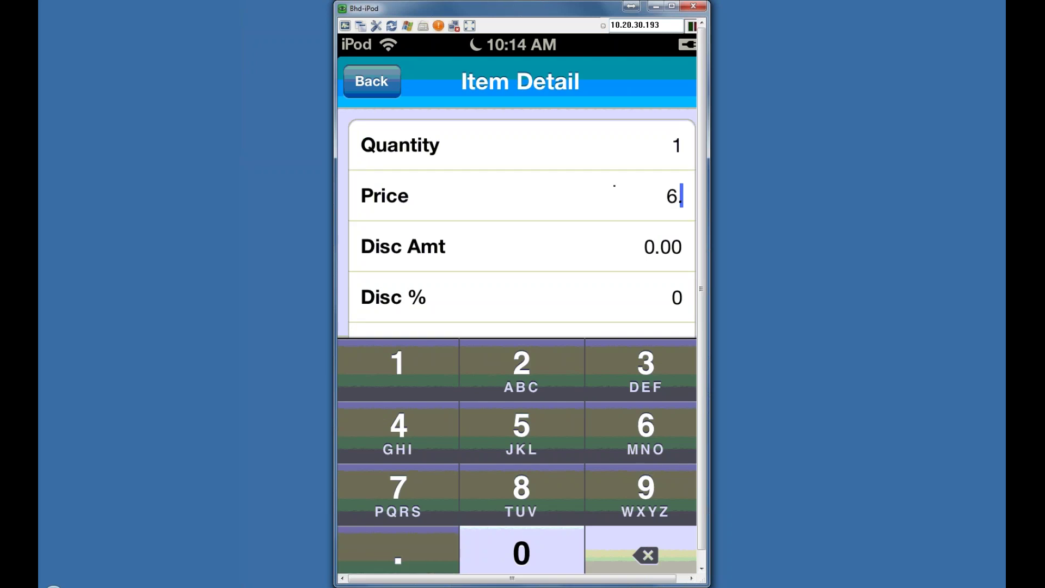
pyautogui.write('00')
pyautogui.press('Return')
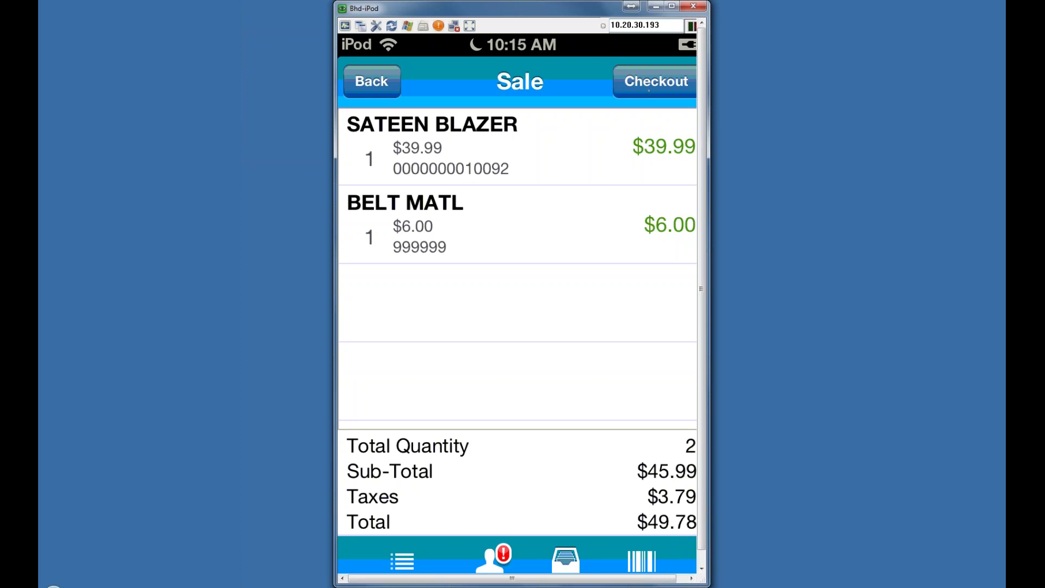
pyautogui.click(656, 81)
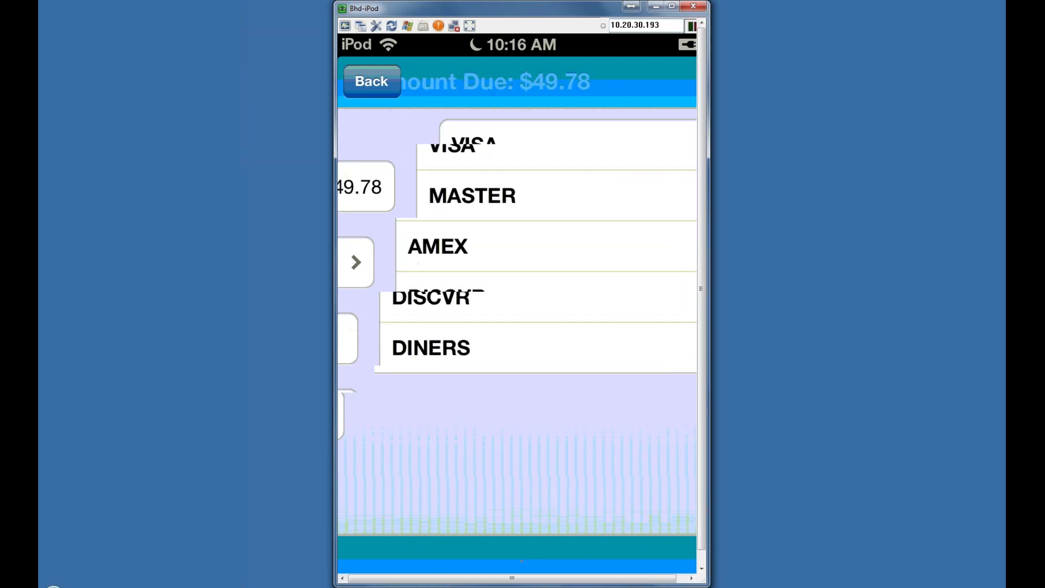
# Step: Pay the $49.78 with an AMEX credit card and complete checkout
pyautogui.click(391, 246)
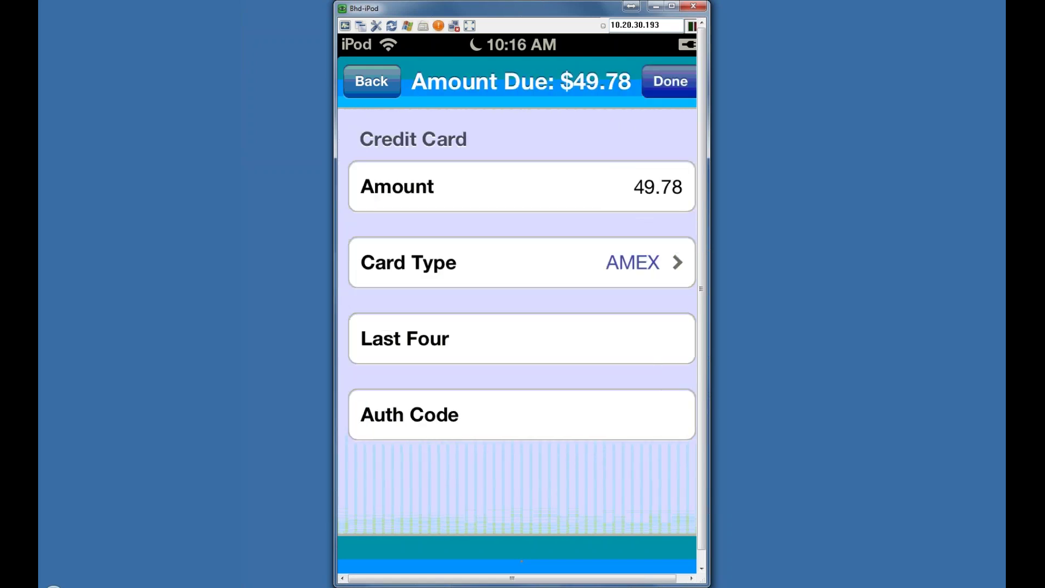
pyautogui.click(670, 81)
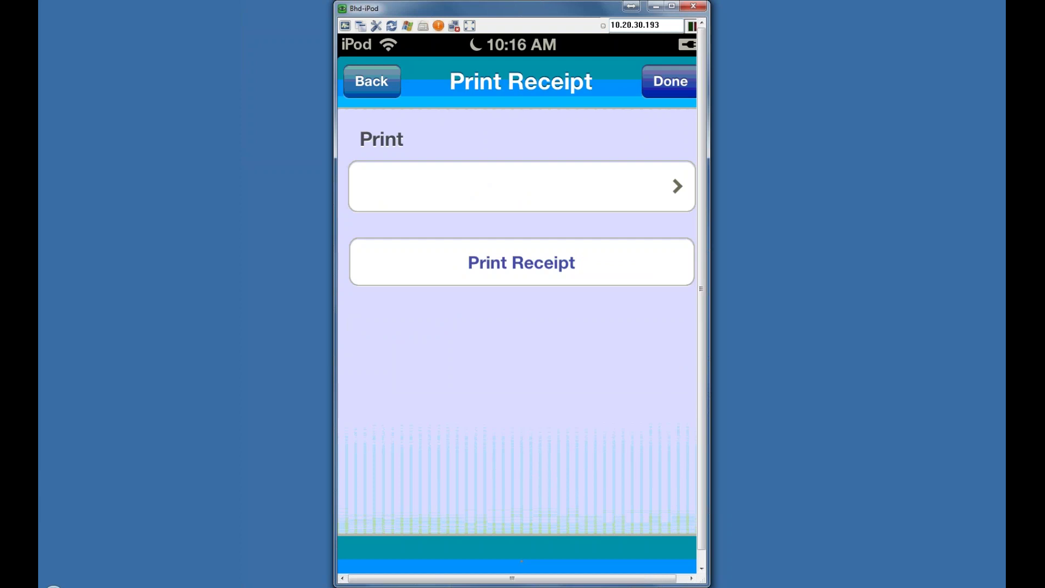
# Step: Check the Printer Selection, then print and save the AMEX sale's receipt
pyautogui.click(521, 186)
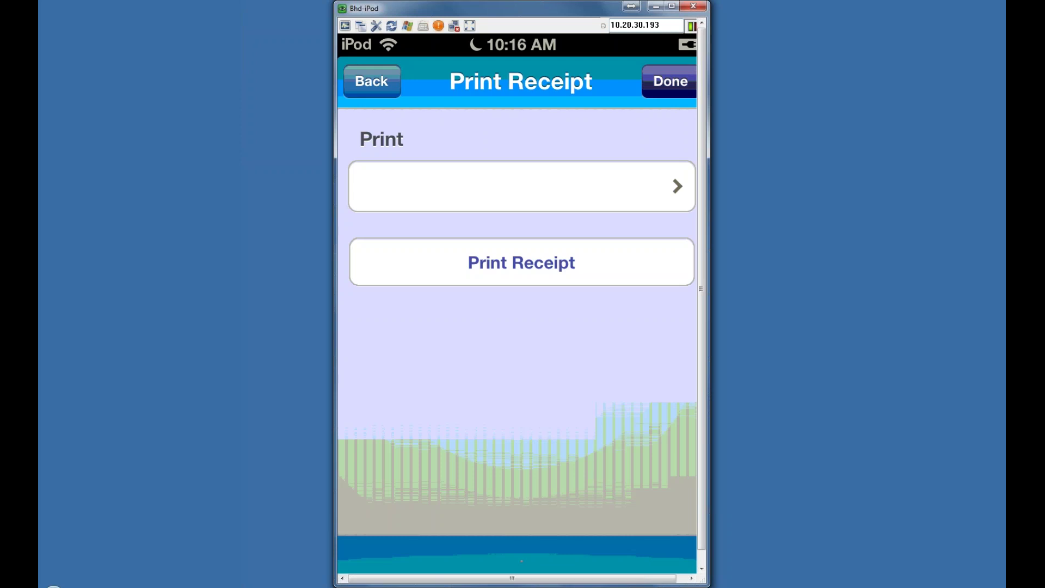
pyautogui.click(522, 262)
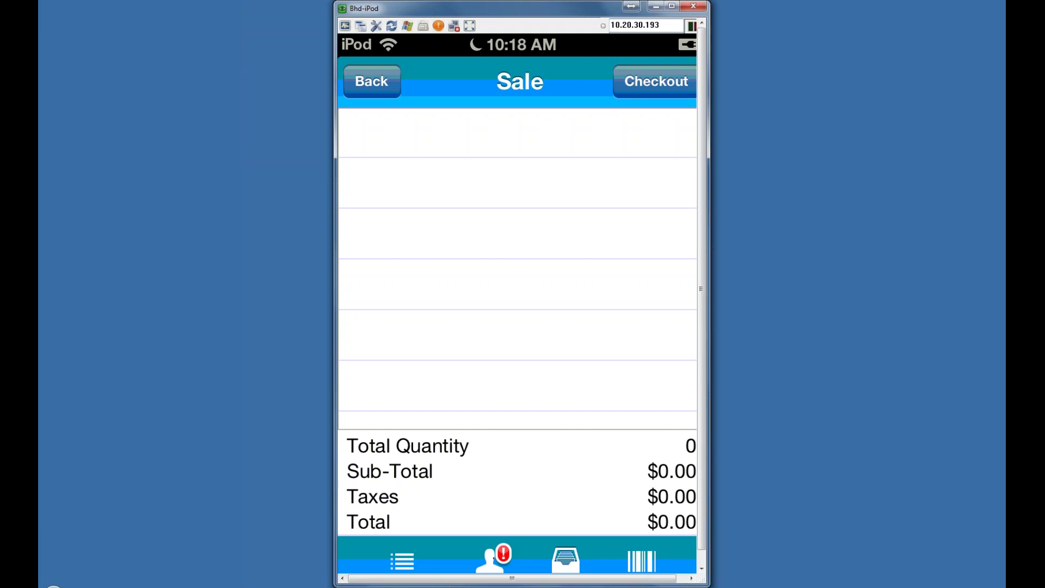
# Step: Open the Customers list from the Sale screen and pick a customer for the sale
pyautogui.click(494, 558)
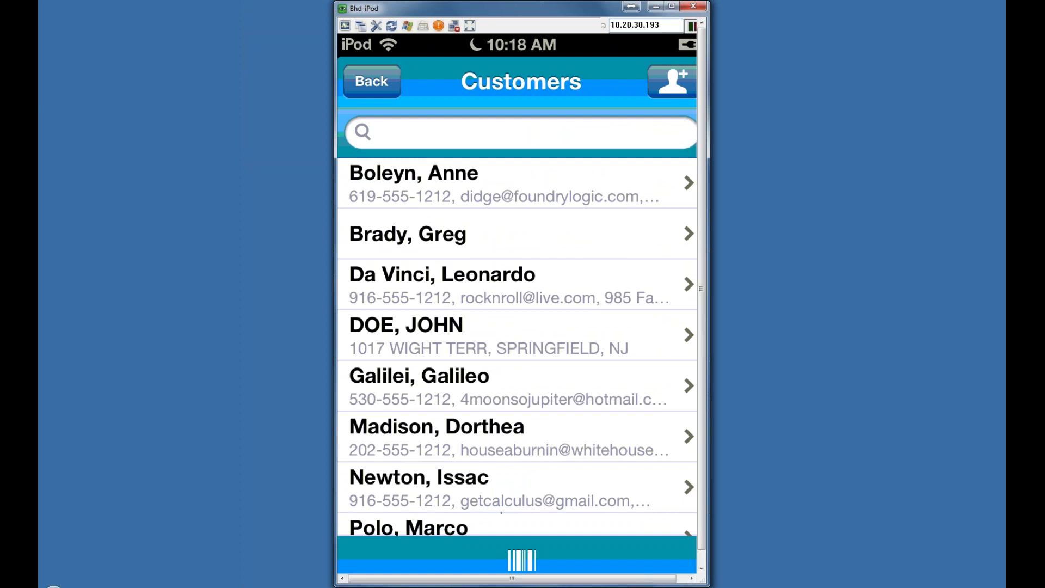
pyautogui.click(509, 284)
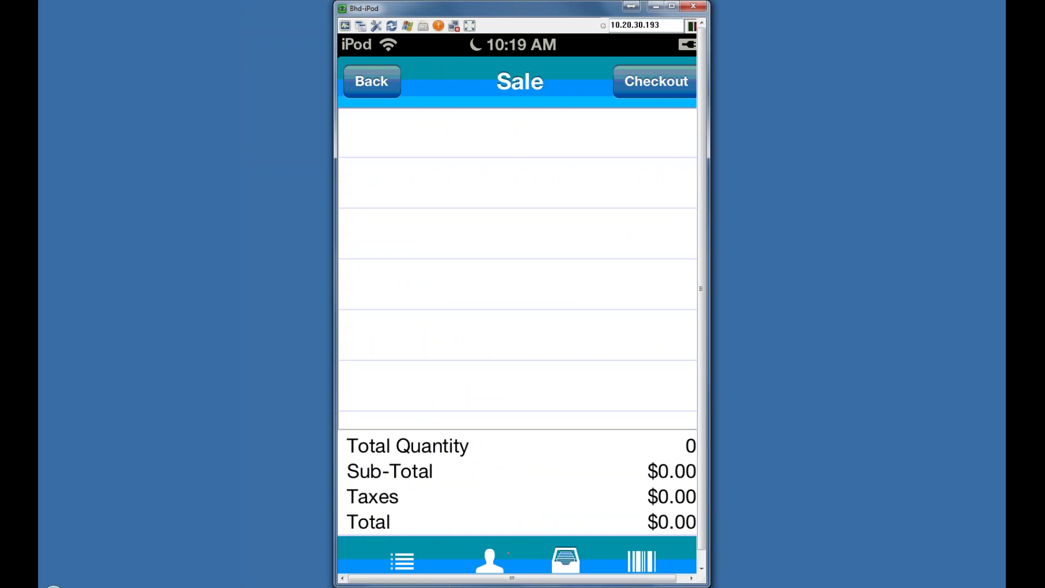
# Step: Add the BURGANDY BAMBOO TOTE BAG to the sale
pyautogui.click(566, 559)
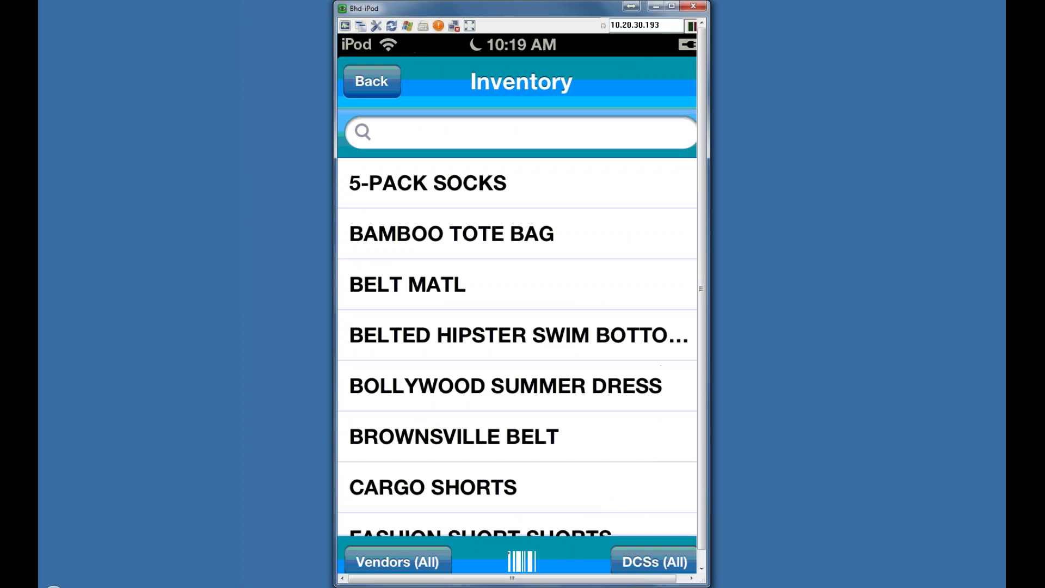
pyautogui.click(452, 233)
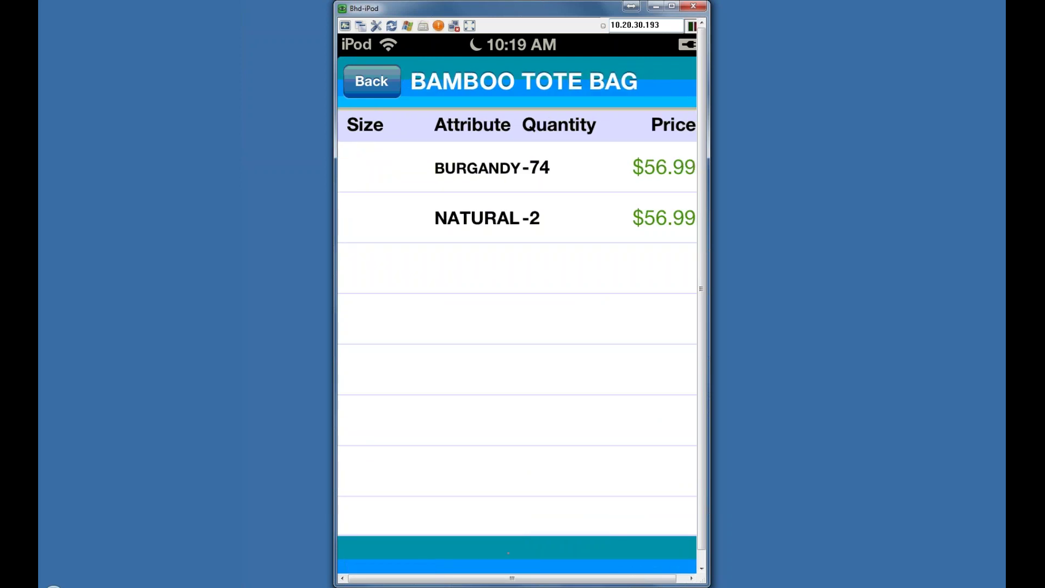
pyautogui.click(490, 168)
pyautogui.click(668, 79)
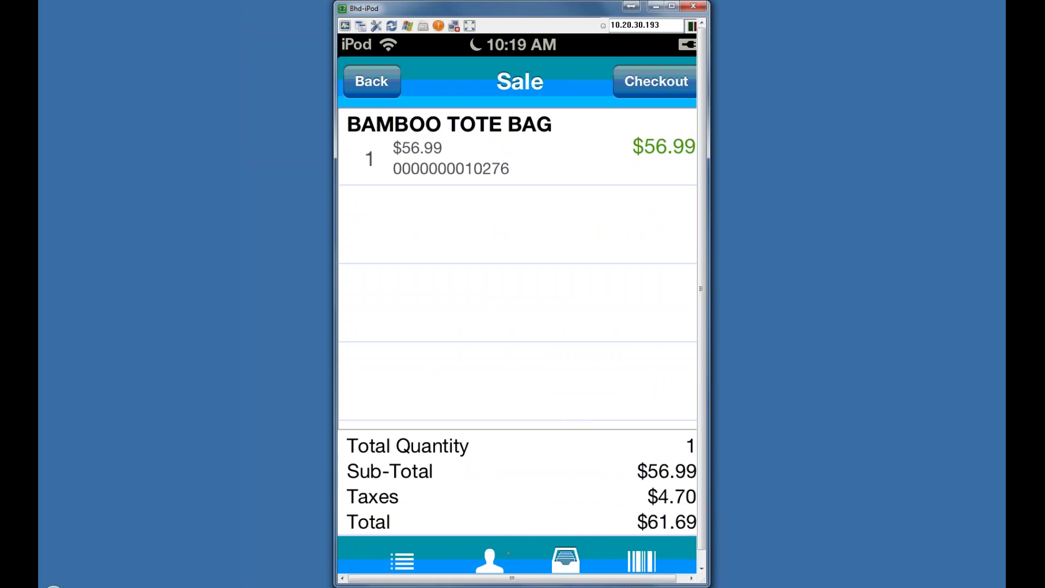
# Step: Add the PRINTED HALTER SWIMTOP and check out the two items for $81.17
pyautogui.click(566, 561)
pyautogui.scroll(-5, 517, 321)
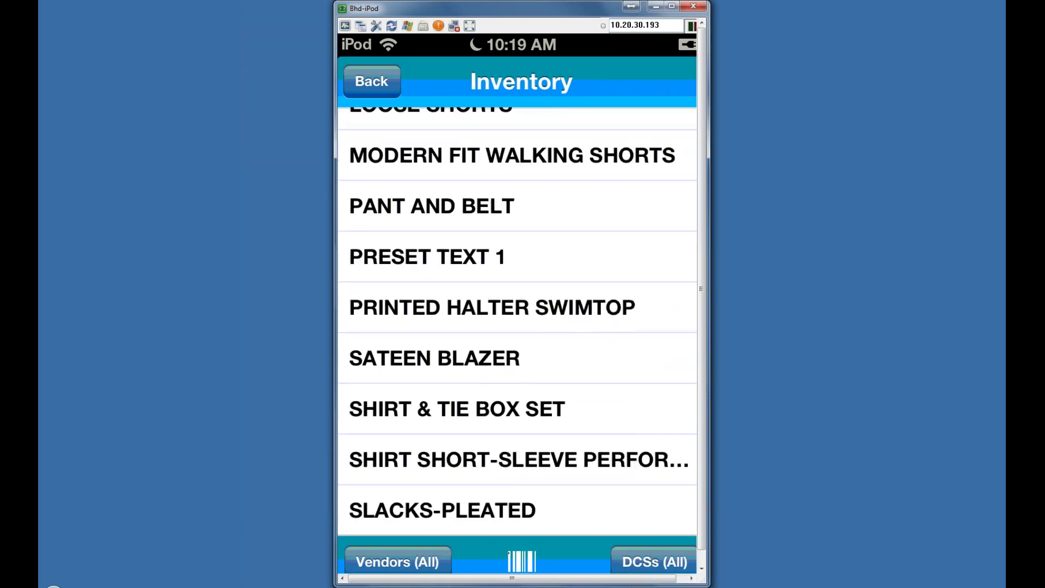
pyautogui.click(492, 307)
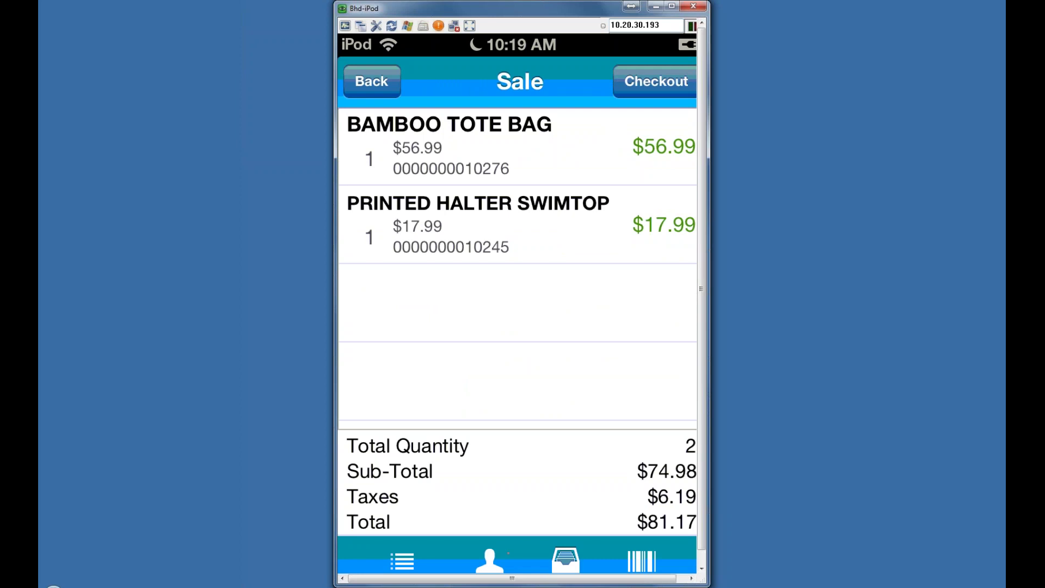
pyautogui.click(656, 81)
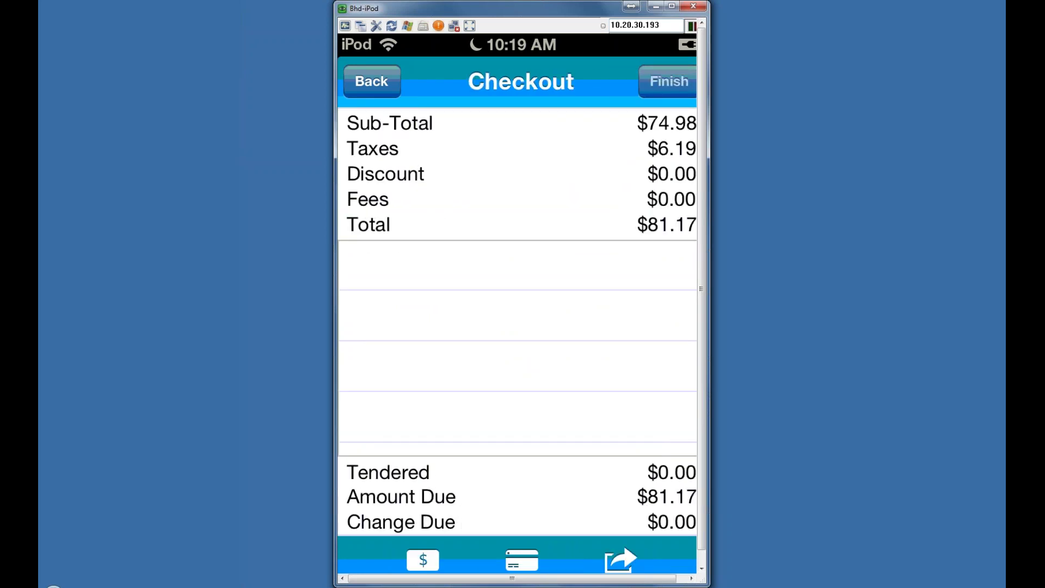
# Step: Pay the $81.17 by credit card, email the receipt, and finish to save receipt 900168
pyautogui.click(509, 553)
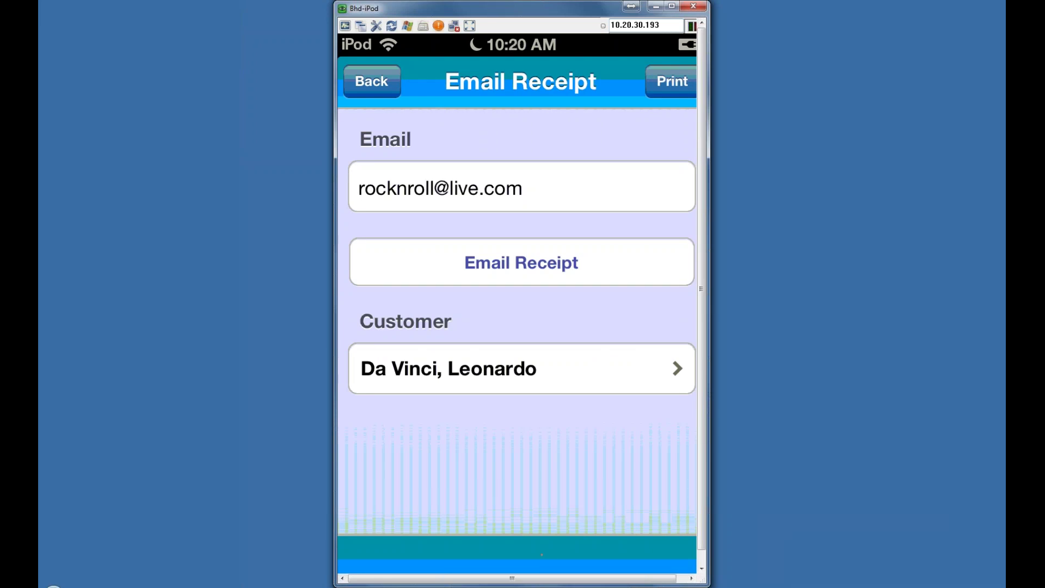
pyautogui.click(522, 262)
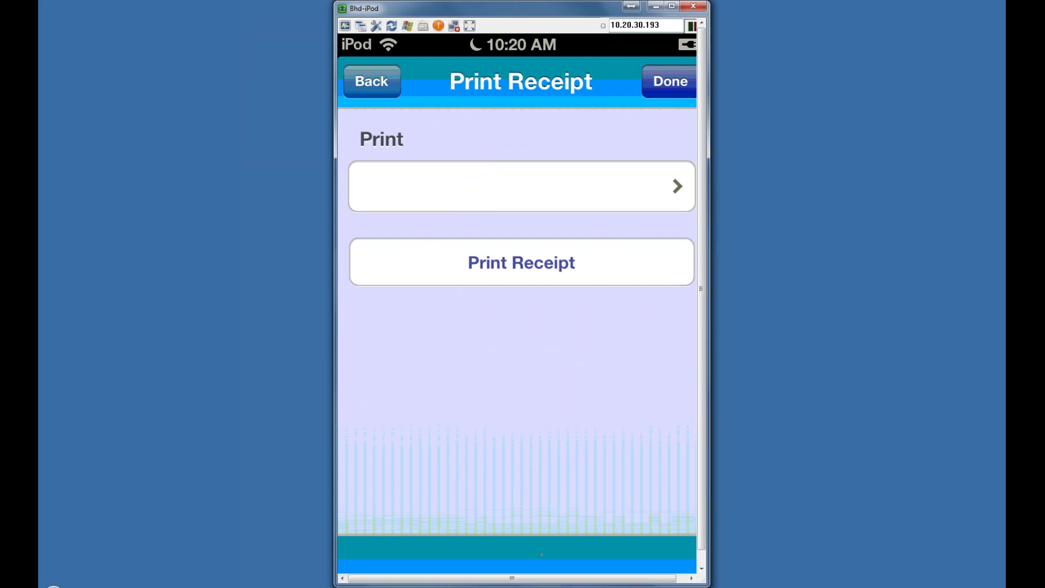
pyautogui.click(670, 82)
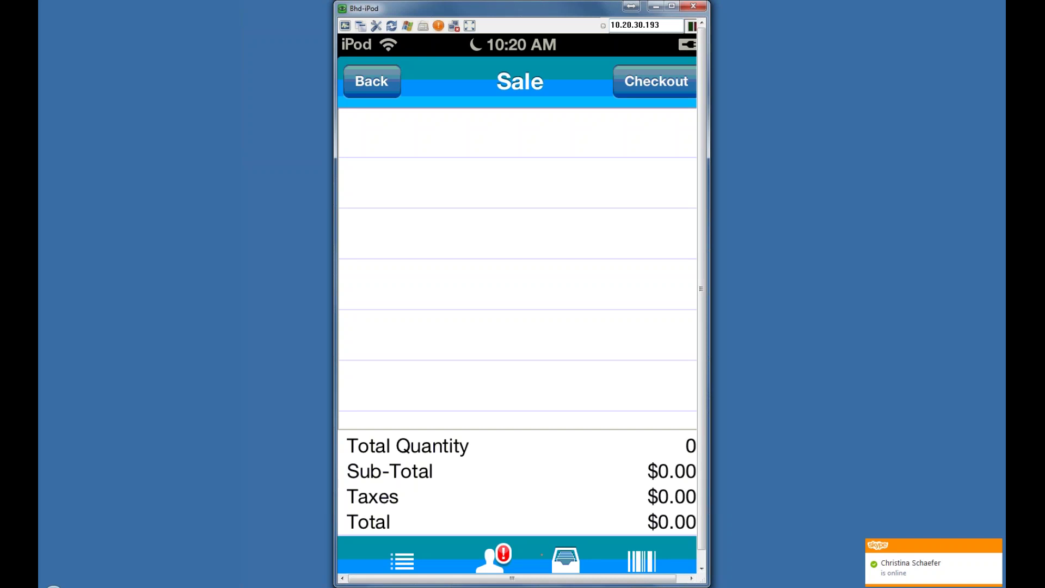
# Step: Add the BELTED HIPSTER SWIM BOTTOMS in medium brown to the sale
pyautogui.click(542, 554)
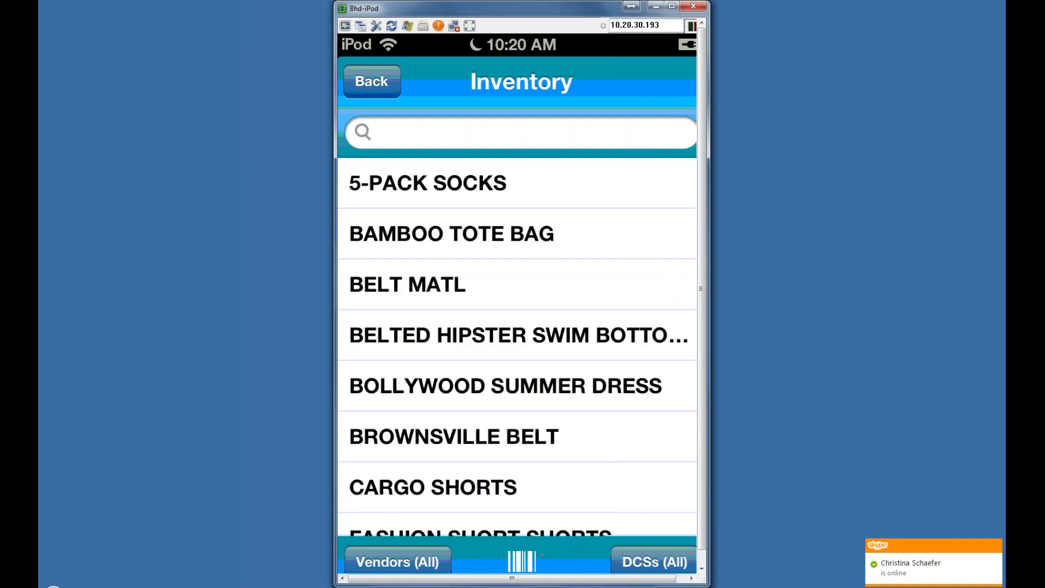
pyautogui.click(519, 335)
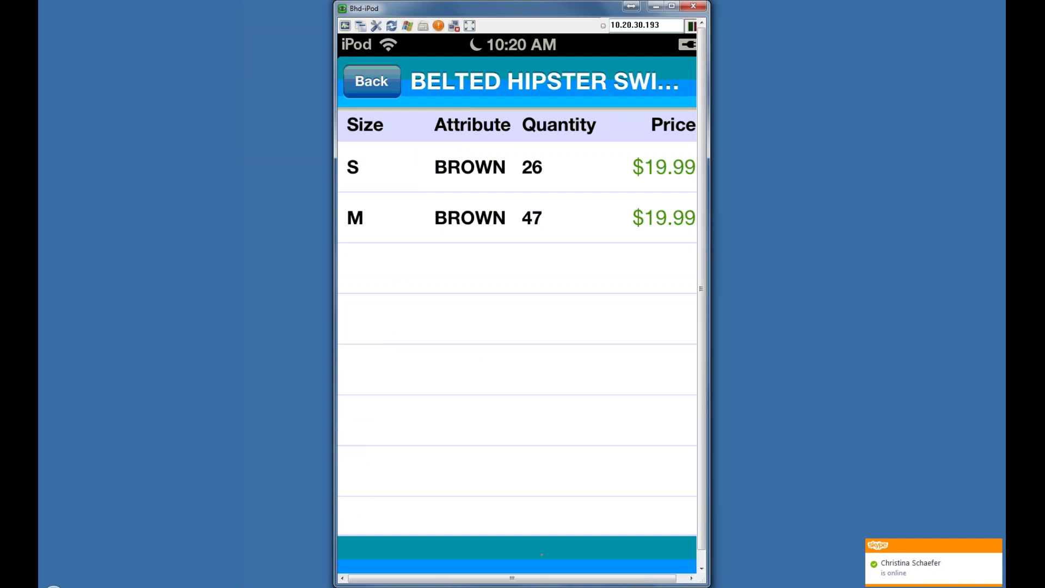
pyautogui.click(517, 218)
pyautogui.click(667, 81)
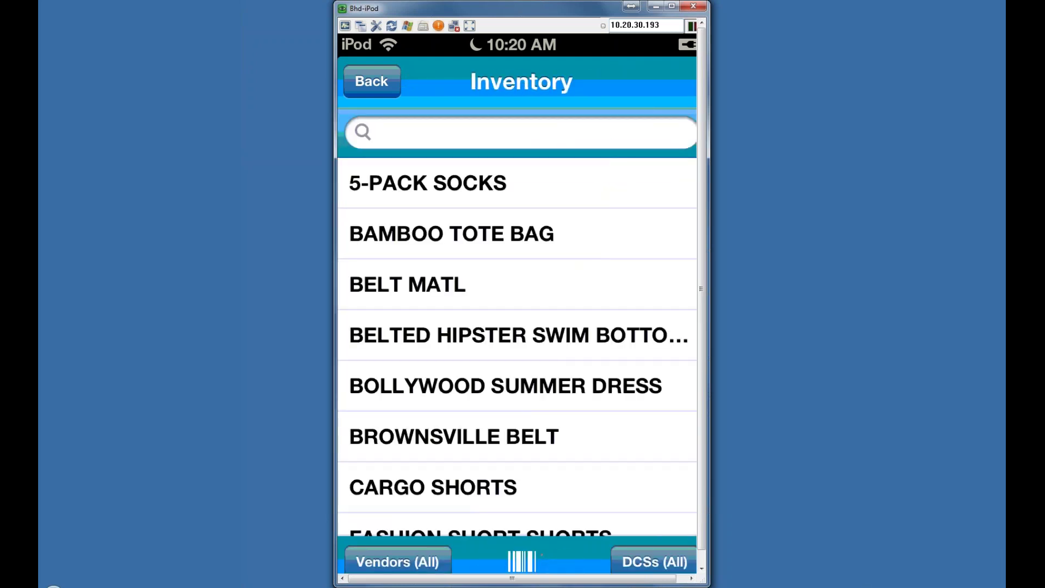
# Step: Add size 34 camo CARGO SHORTS to the sale, then open its Receipt Details
pyautogui.click(433, 487)
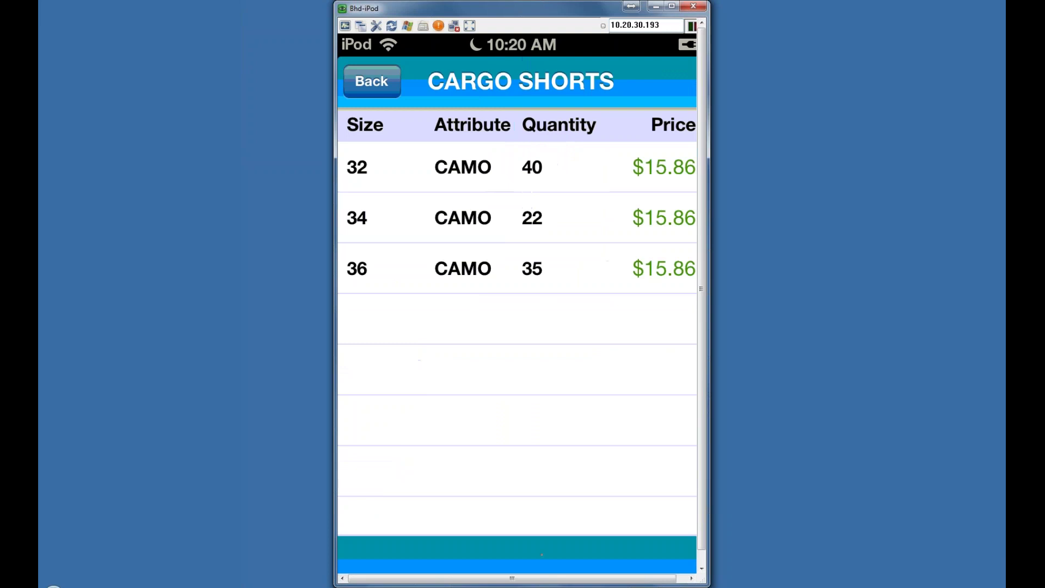
pyautogui.click(463, 218)
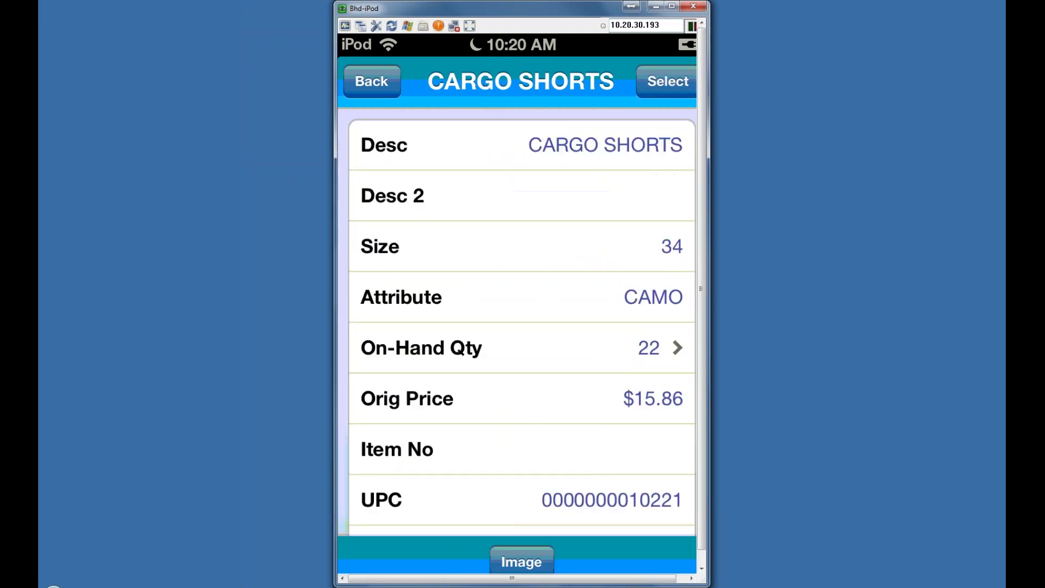
pyautogui.click(668, 82)
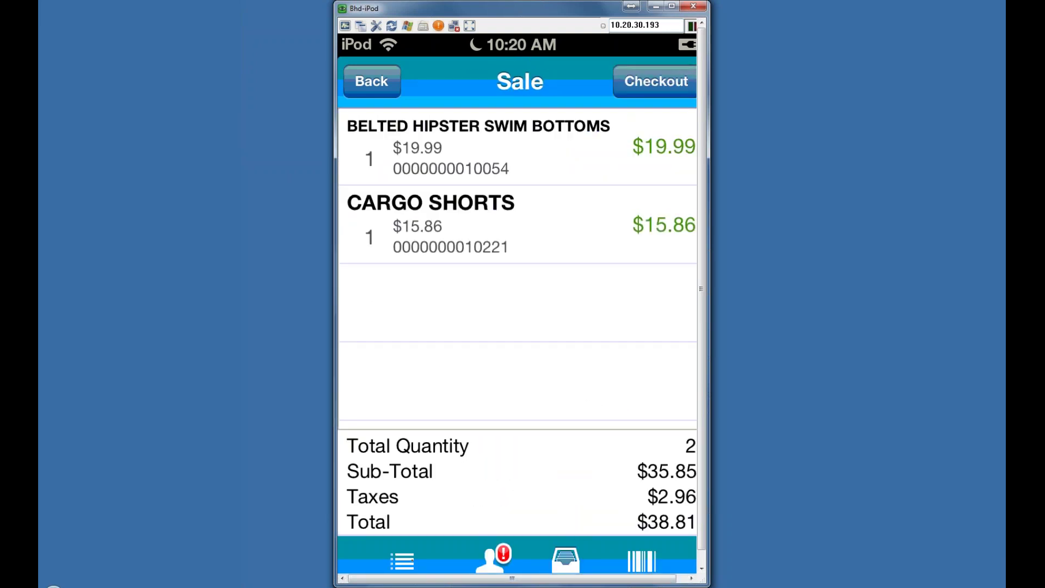
pyautogui.click(401, 561)
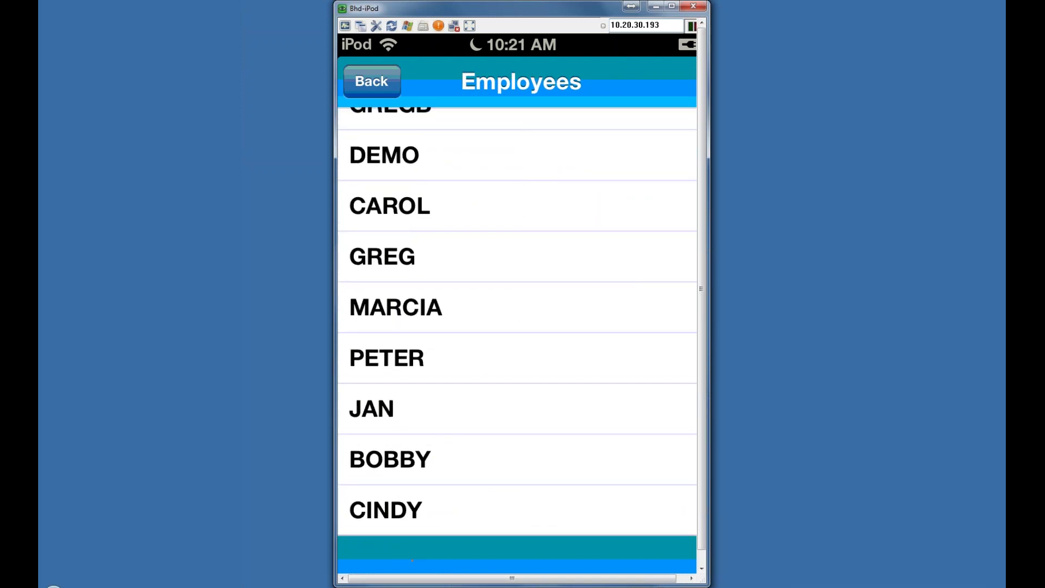
# Step: Make the chosen employee the associate on all items and return to the $38.81 two-item sale
pyautogui.click(396, 307)
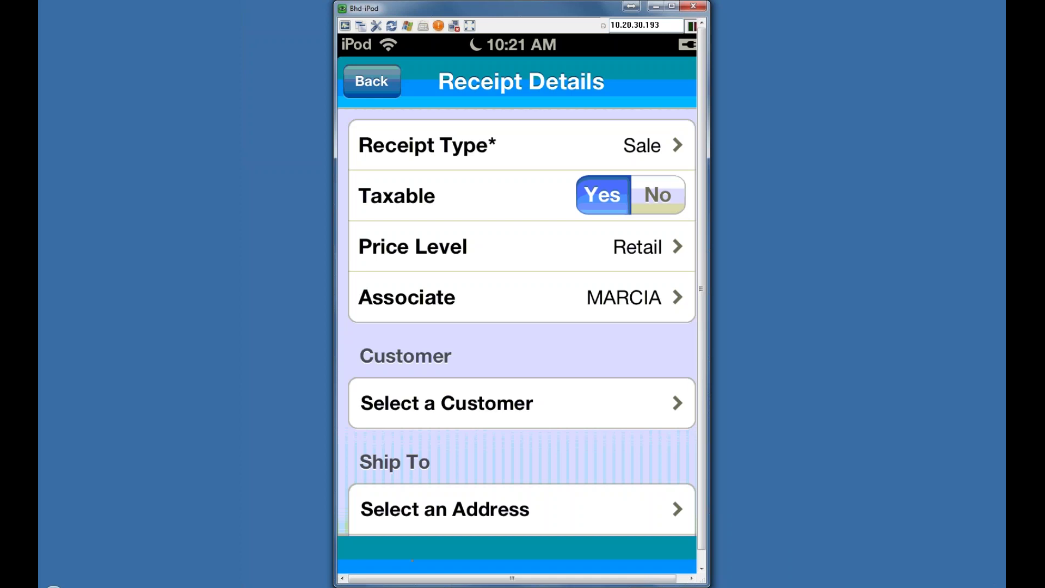
pyautogui.scroll(-10, 522, 129)
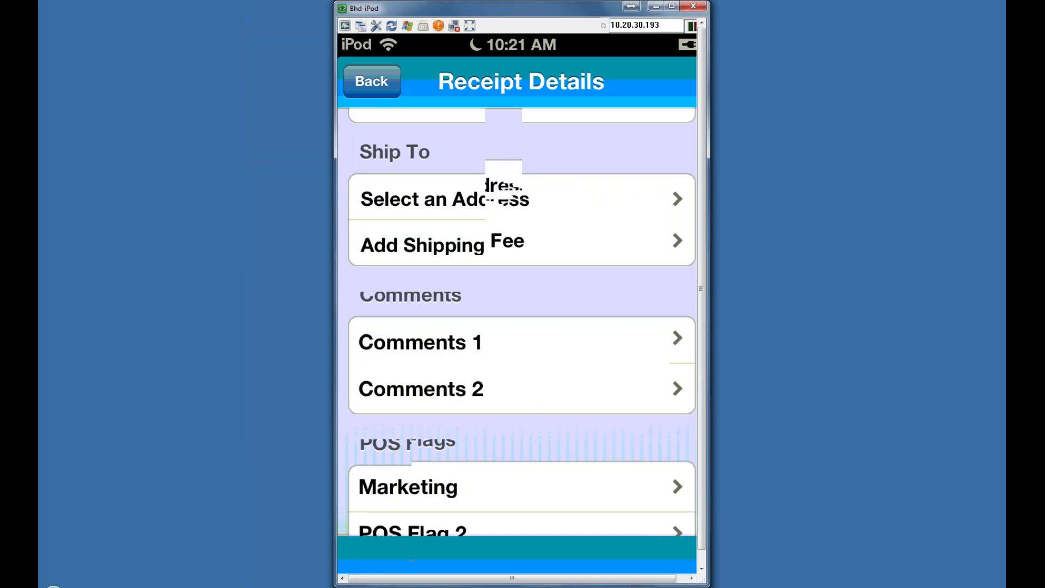
pyautogui.scroll(-5, 521, 129)
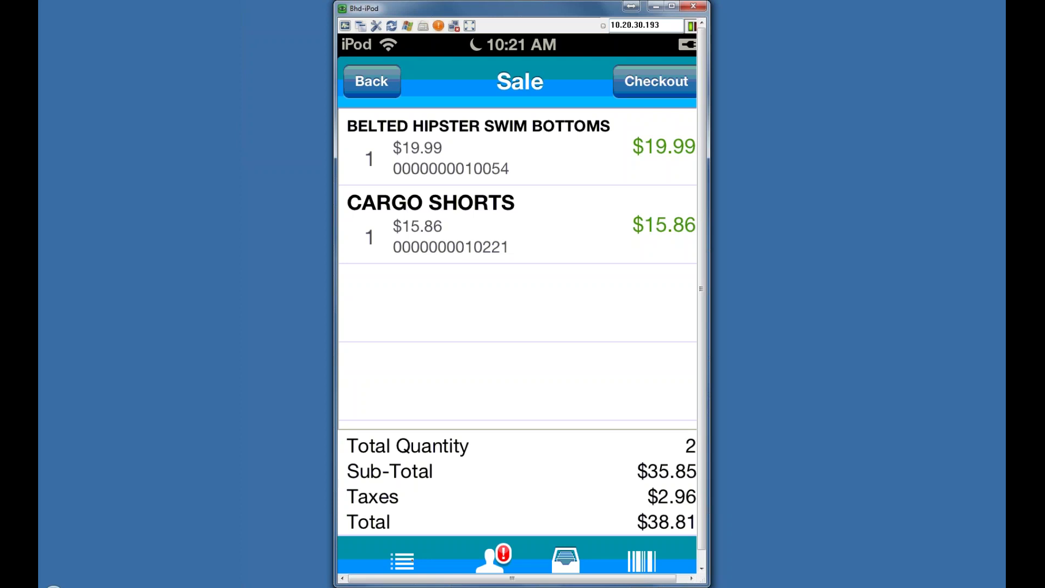
# Step: Check out the two items, tendering $40.00 cash for $1.19 change
pyautogui.click(656, 81)
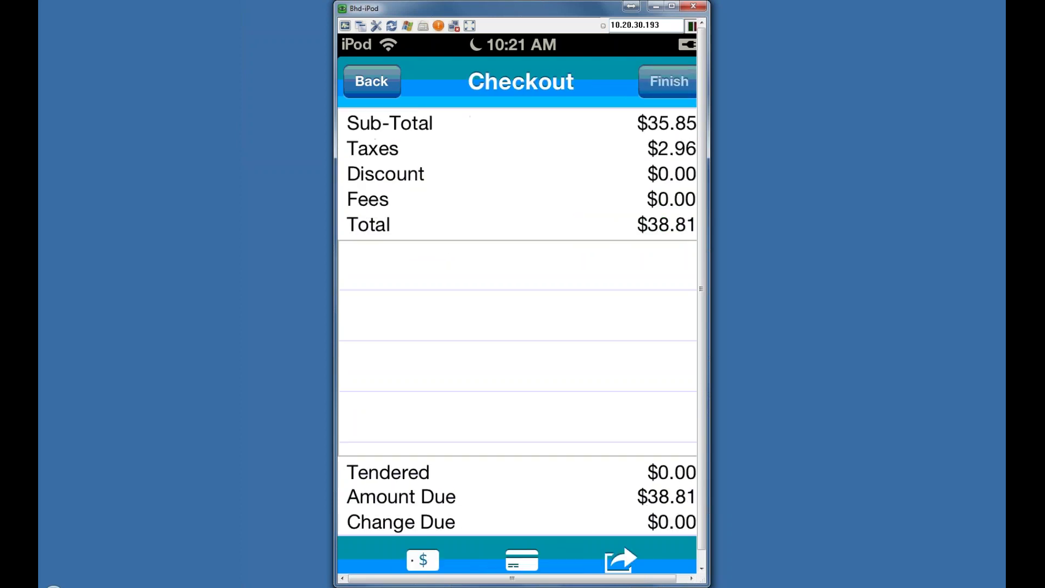
pyautogui.click(423, 560)
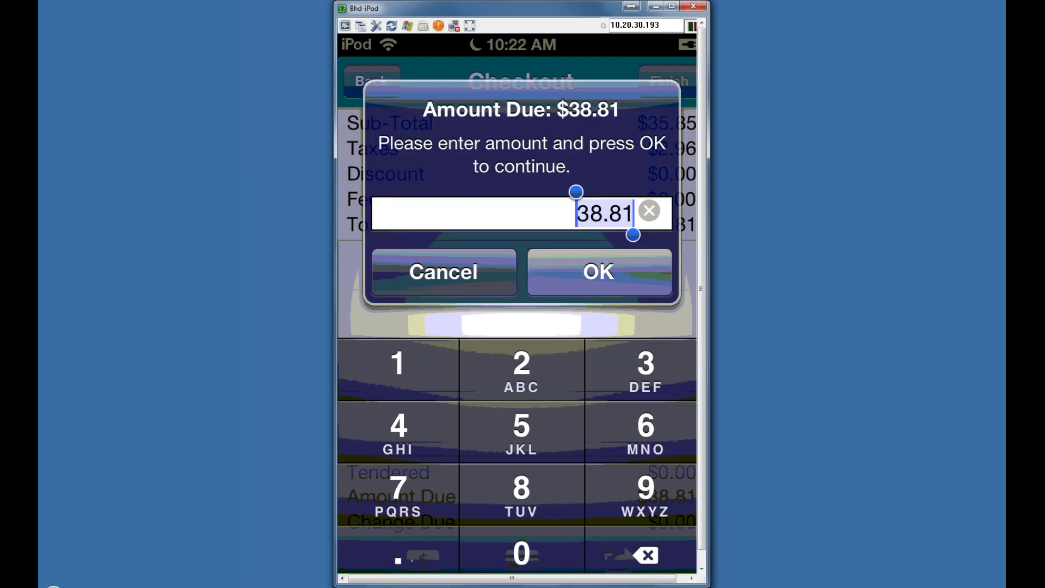
pyautogui.write('40')
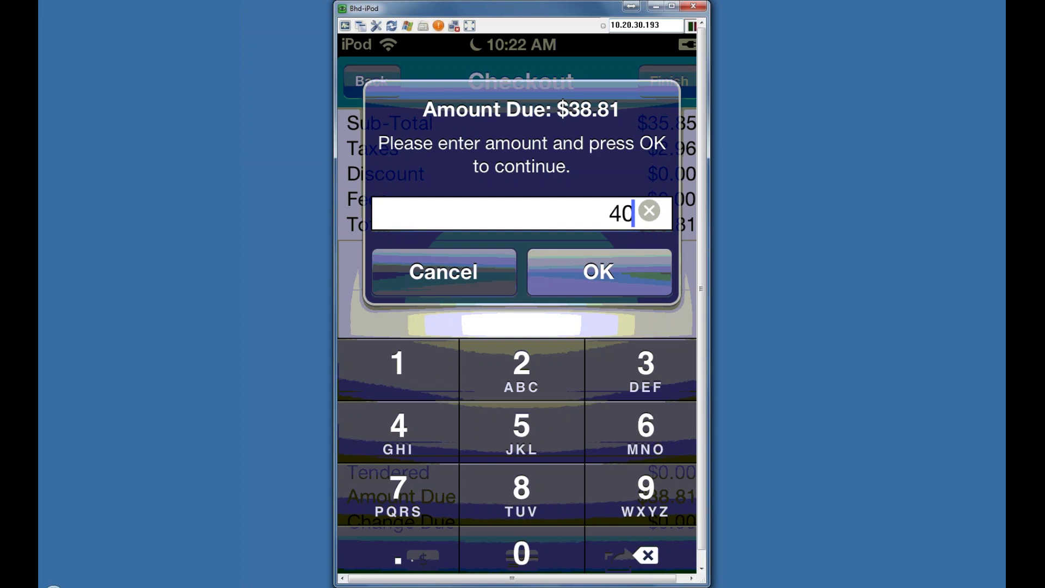
pyautogui.press('Return')
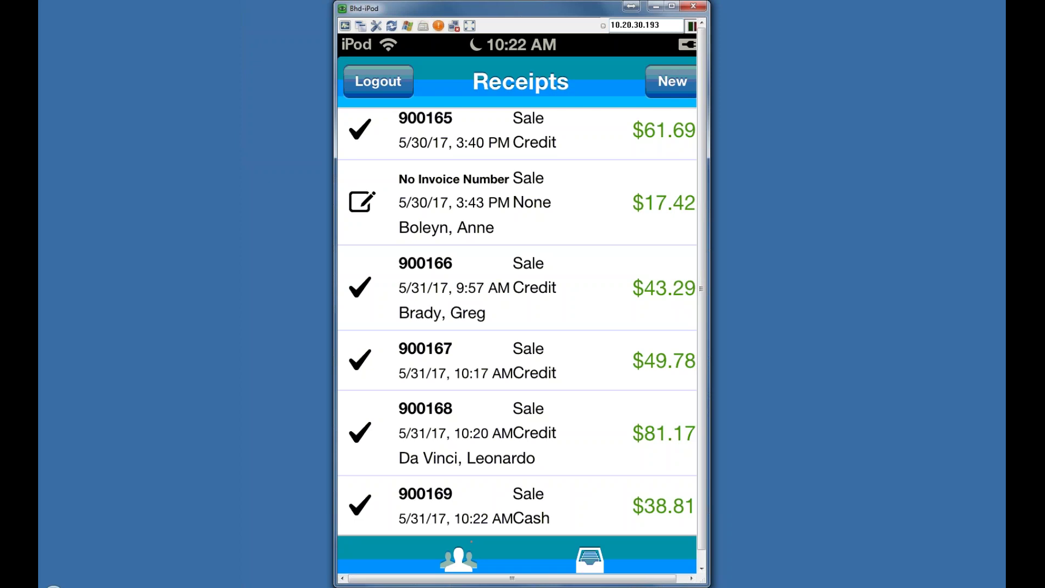
# Step: Sell a NATURAL BAMBOO TOTE BAG for $61.69, then bring up the Foundry Logic Mobile POS slide
pyautogui.click(673, 81)
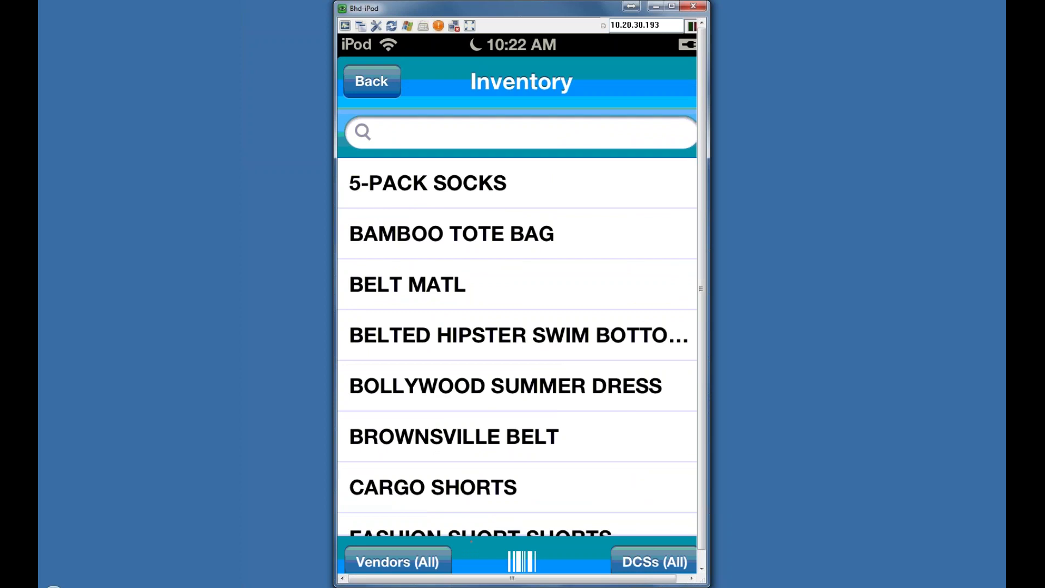
pyautogui.click(452, 233)
pyautogui.click(490, 218)
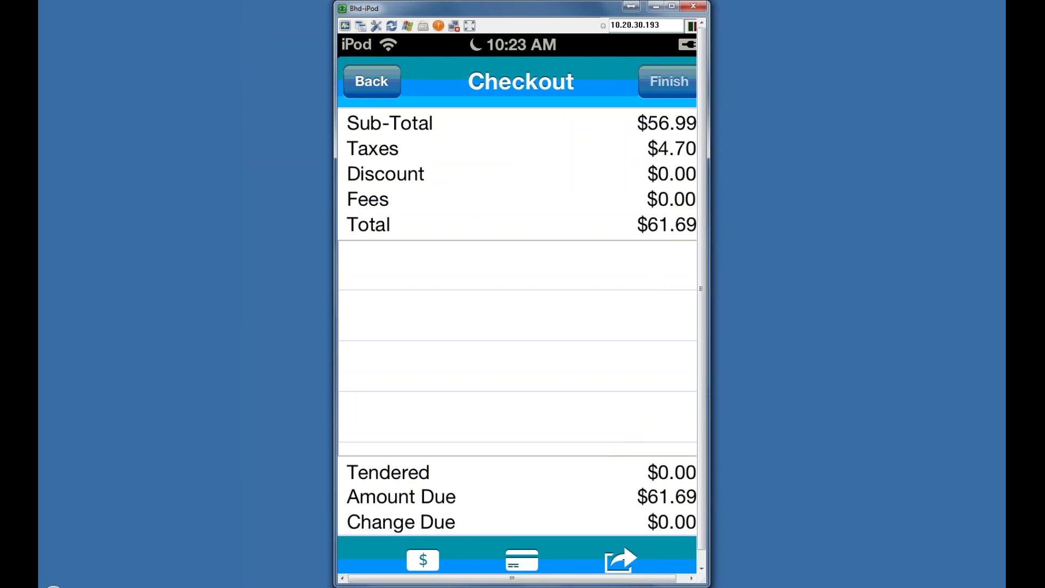
pyautogui.click(623, 560)
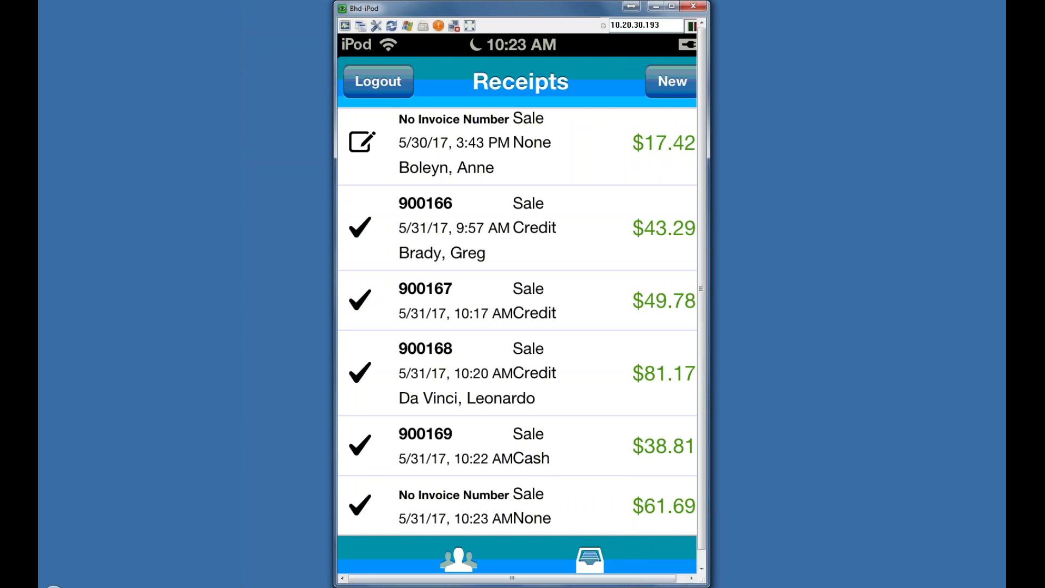
pyautogui.click(544, 534)
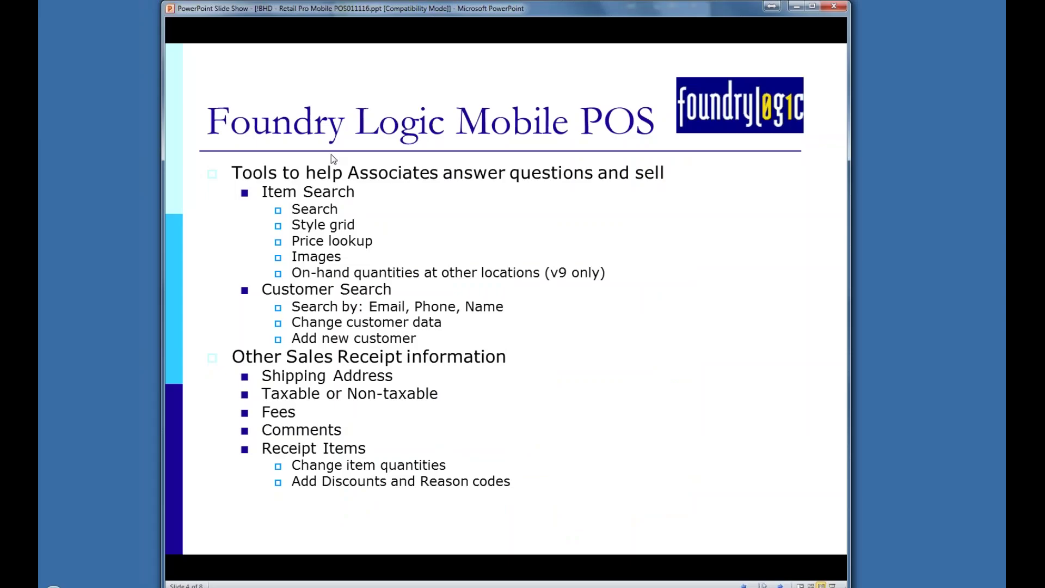
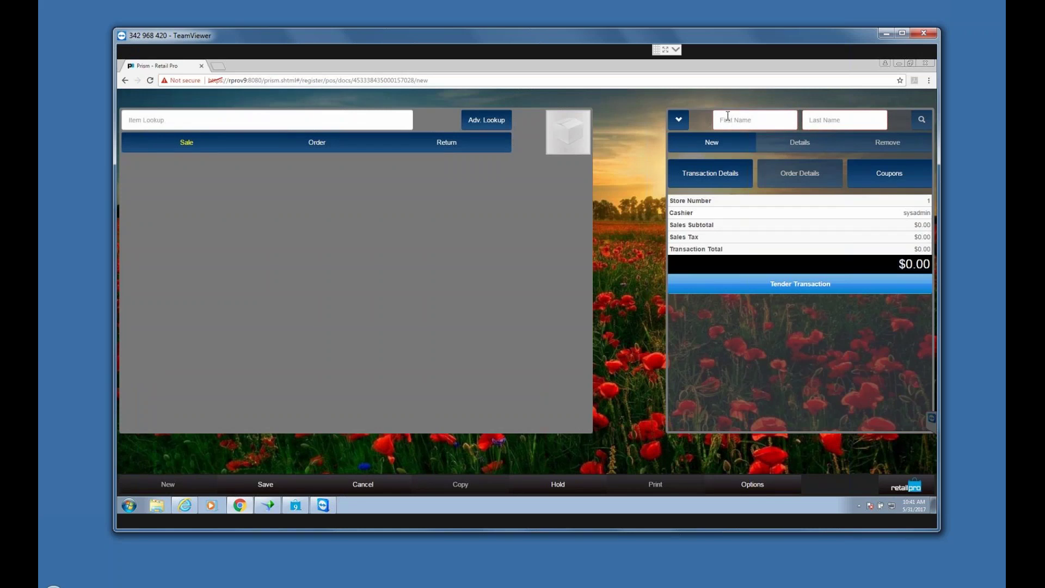
# Step: Search customers for 'a', dismiss the no-results message, and open the Quick Customer form
pyautogui.write('a')
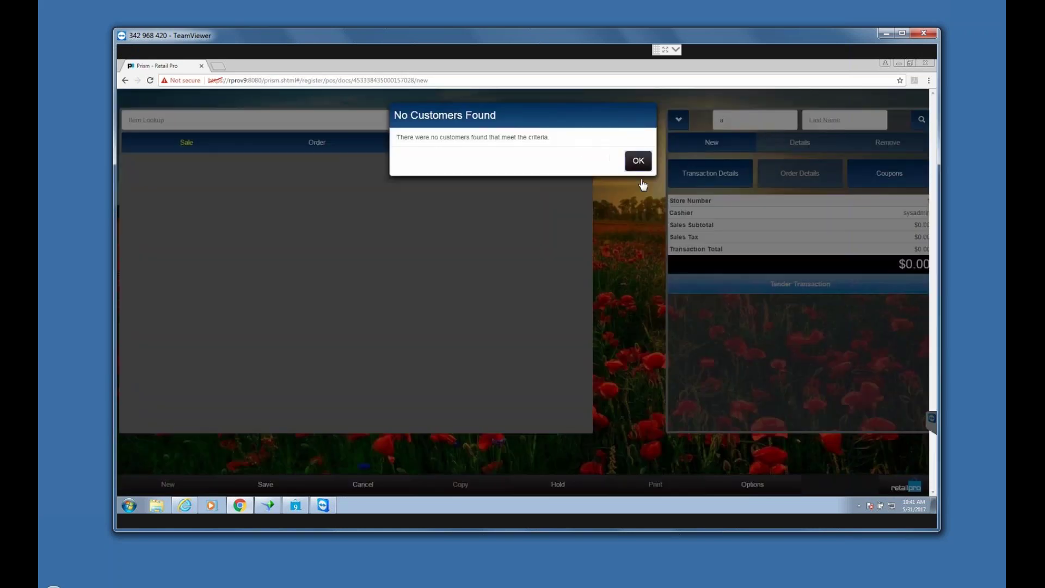
pyautogui.press('Return')
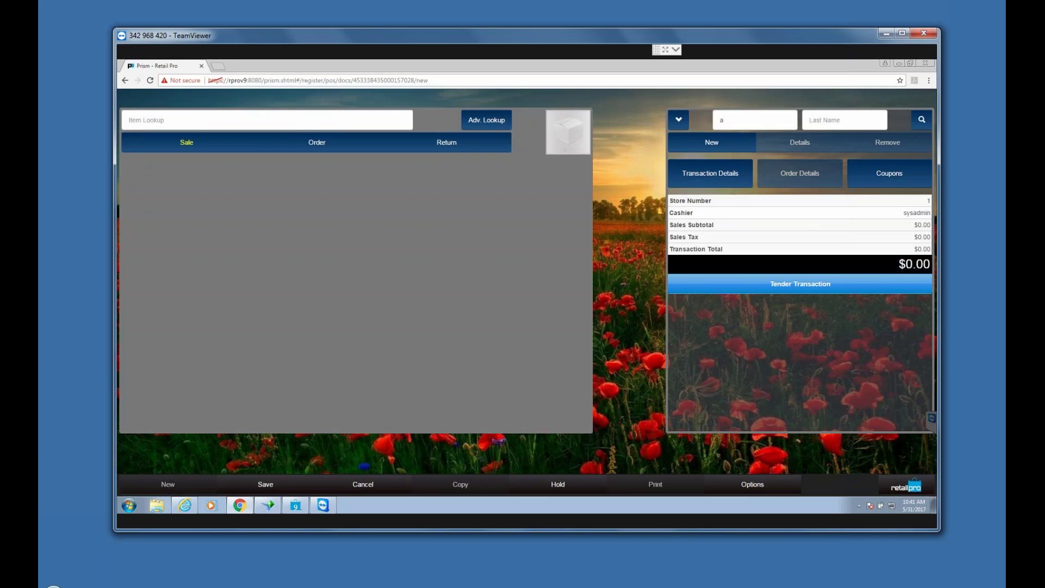
pyautogui.click(712, 145)
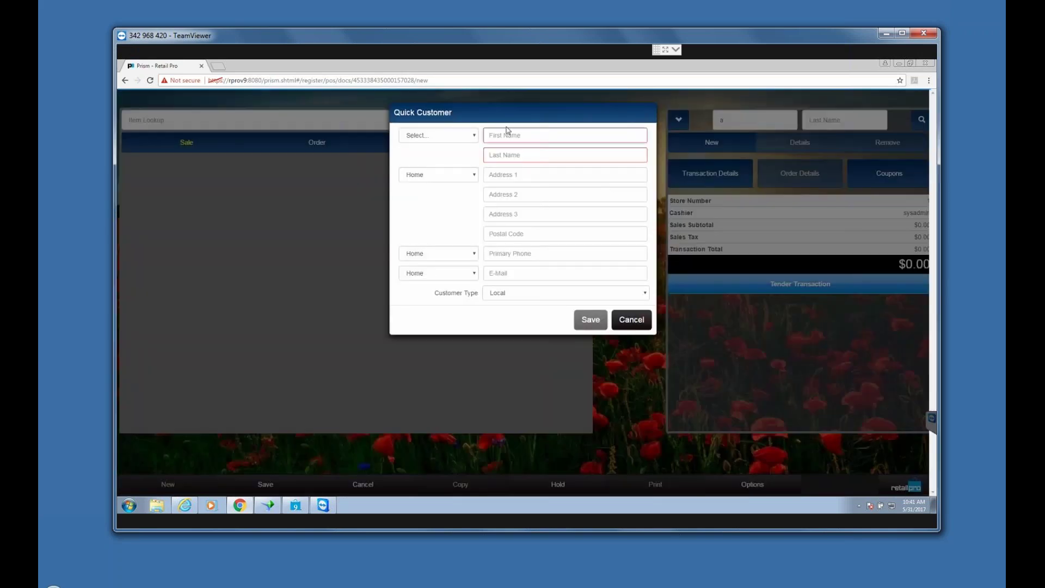
# Step: Enter the new customer's first name, last name and e-mail, and save them onto the sale
pyautogui.click(531, 135)
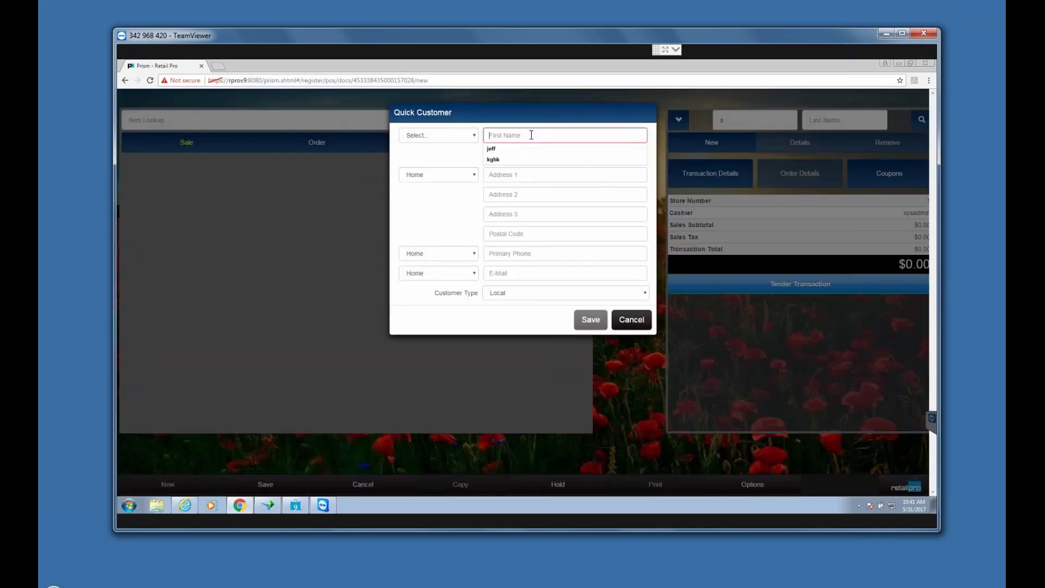
pyautogui.click(510, 156)
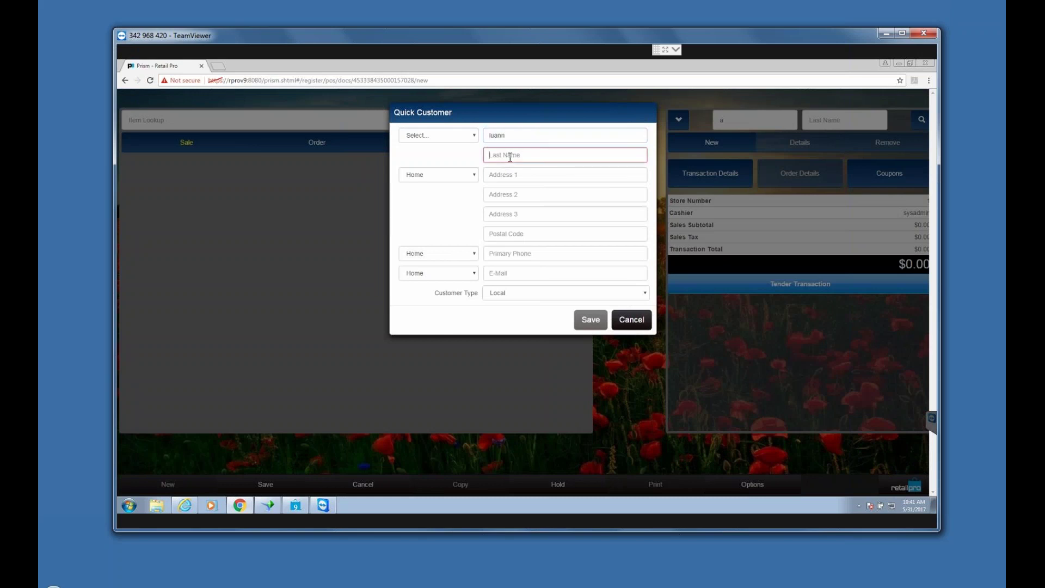
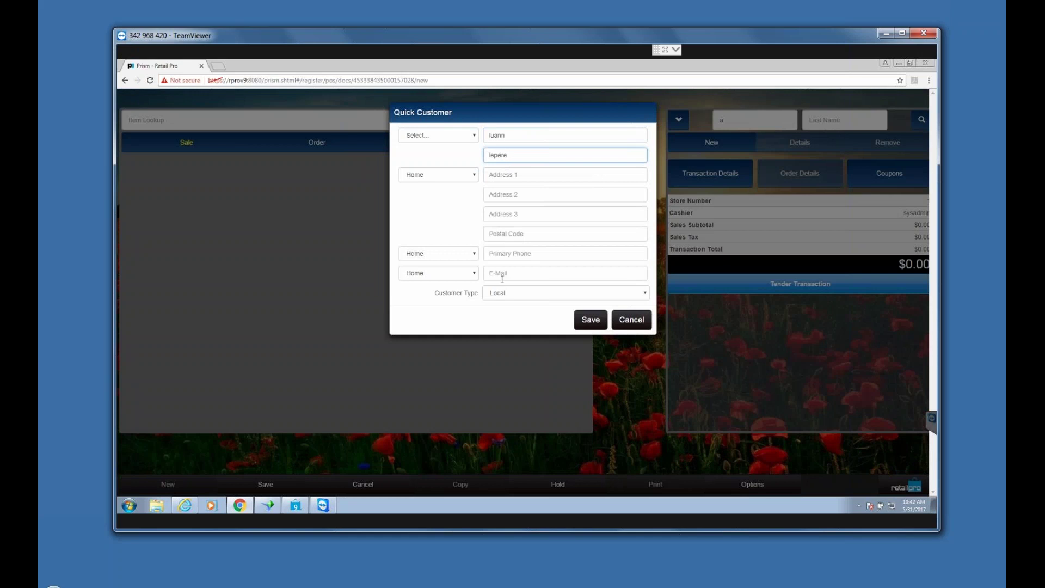
pyautogui.click(532, 273)
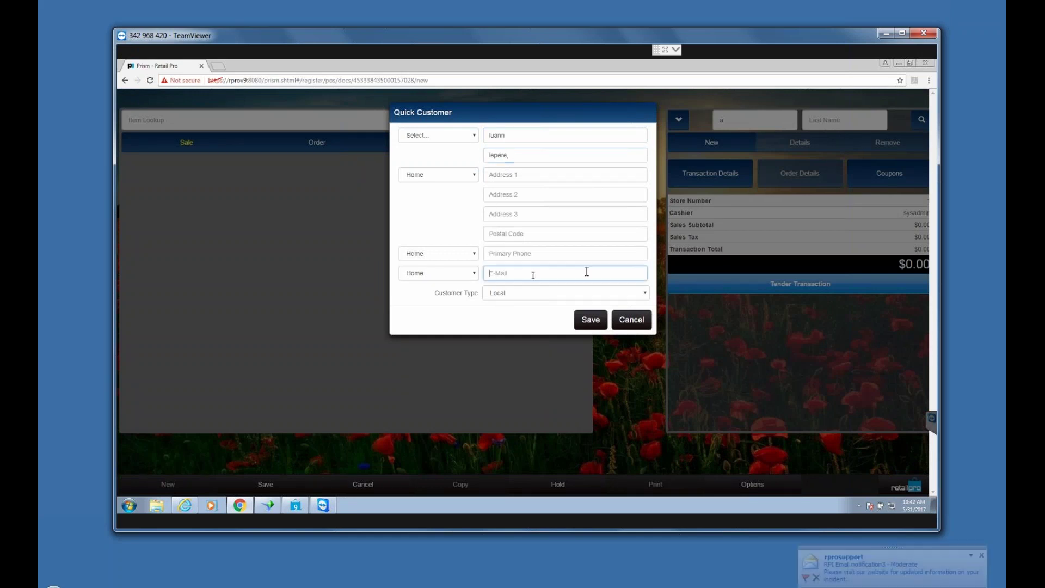
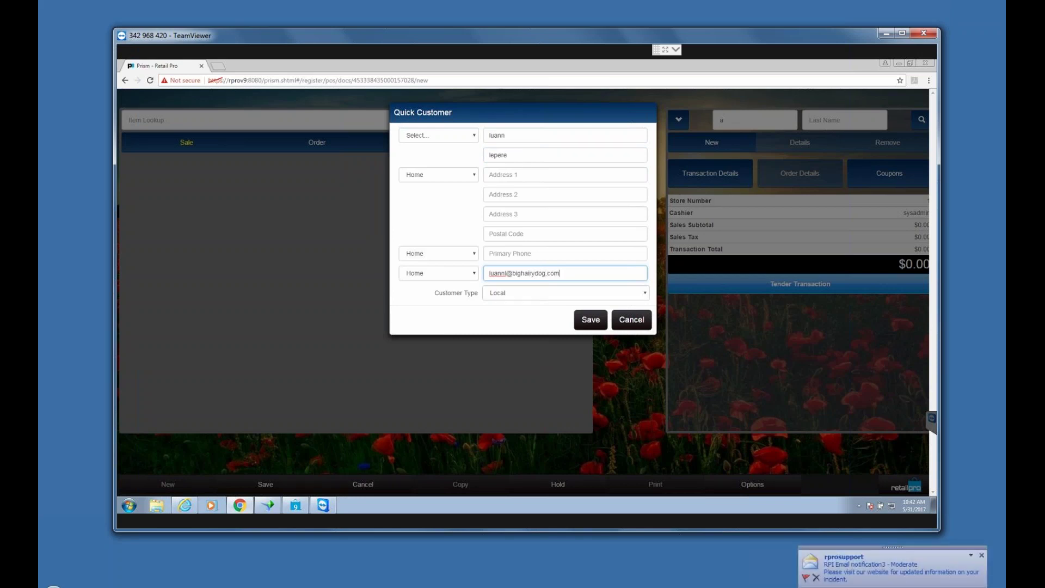
pyautogui.click(577, 321)
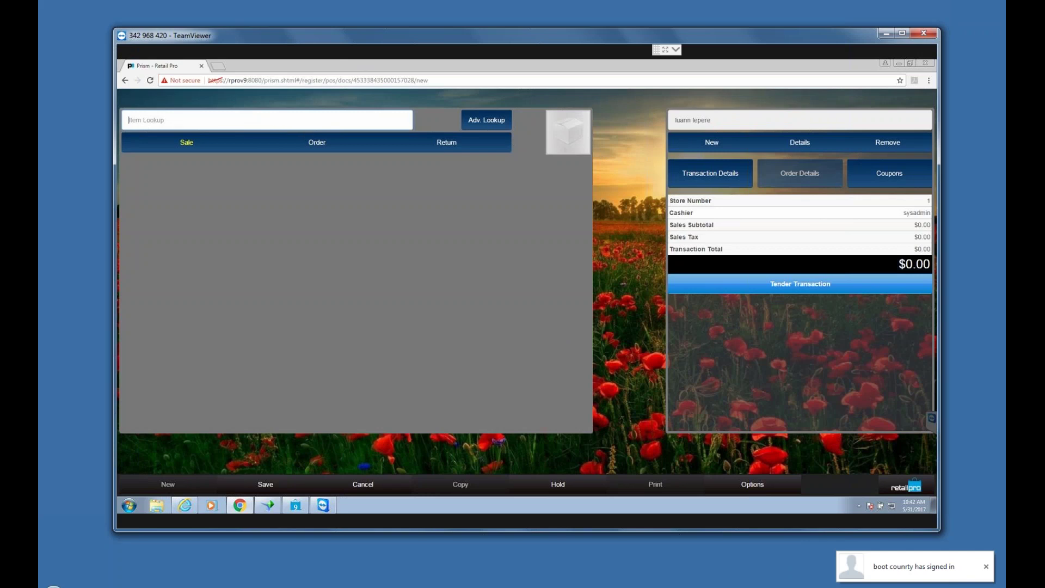
# Step: Look up item 100030 to add the $190.00 AIR JORDAN 12 RETRO to the sale
pyautogui.write('100030')
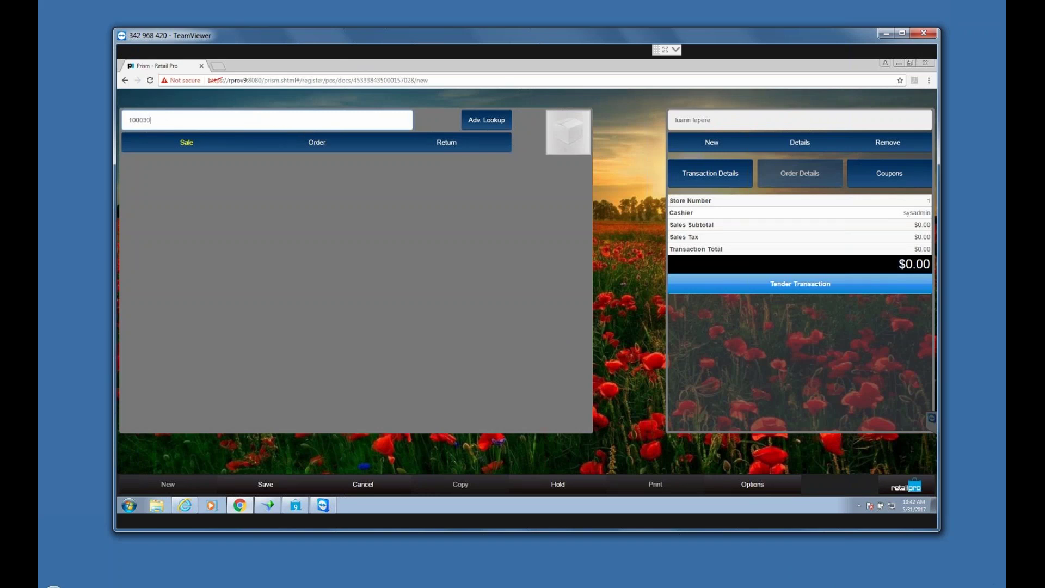
pyautogui.press('Return')
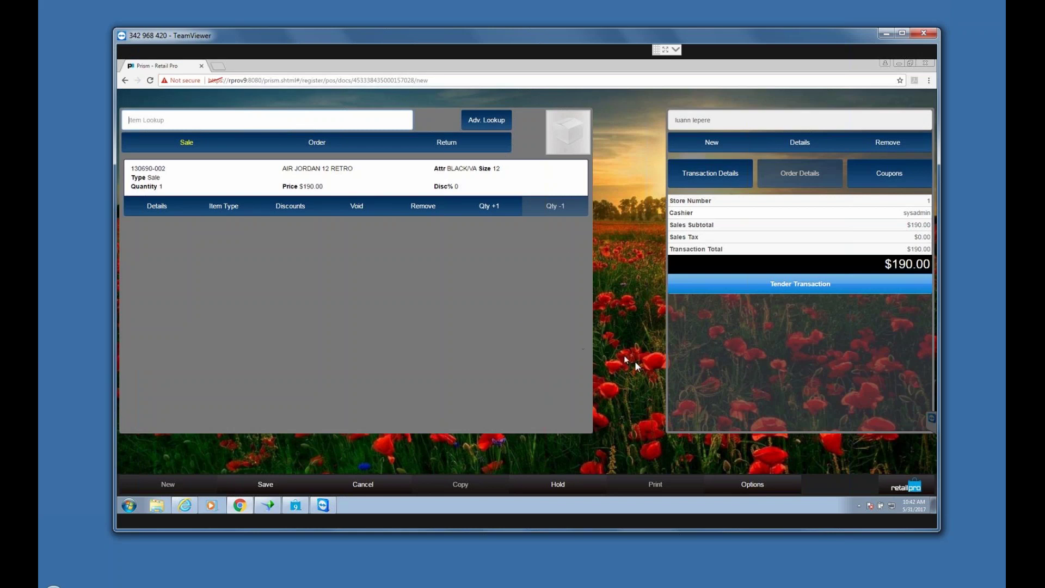
# Step: Tender the $190.00 sale by credit card with card type American Express
pyautogui.click(824, 285)
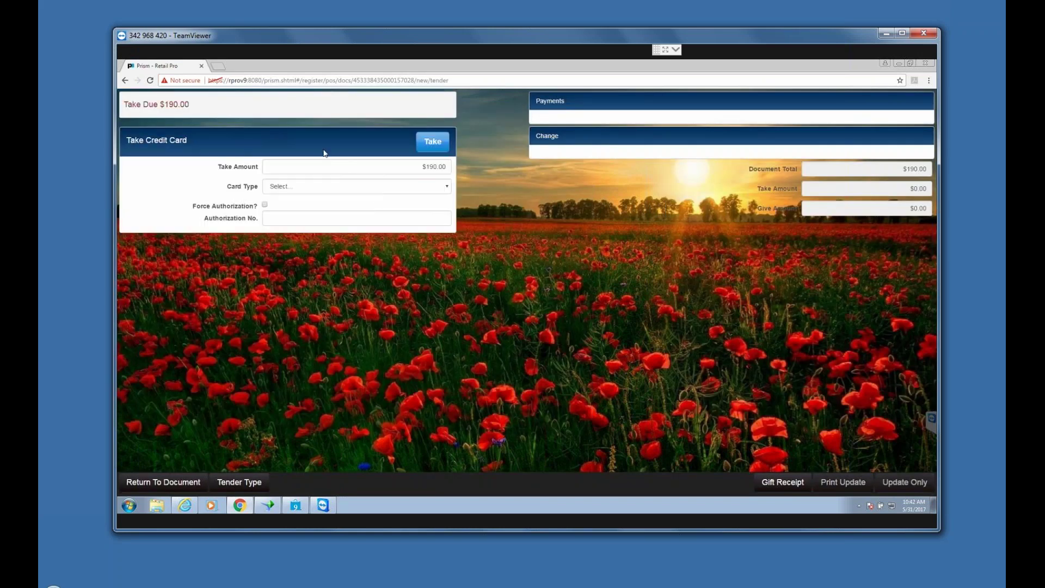
pyautogui.press('Return')
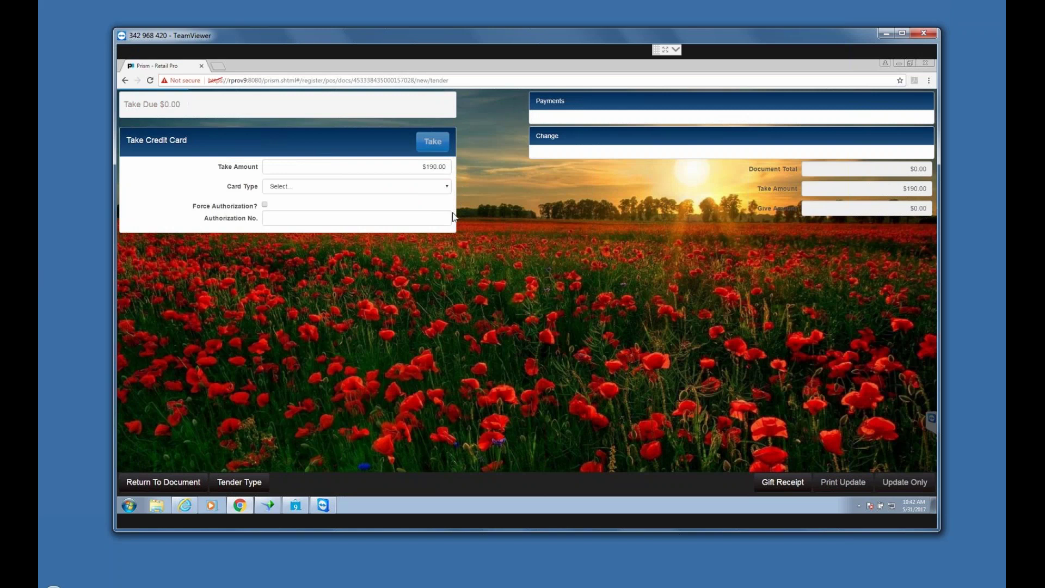
pyautogui.click(441, 188)
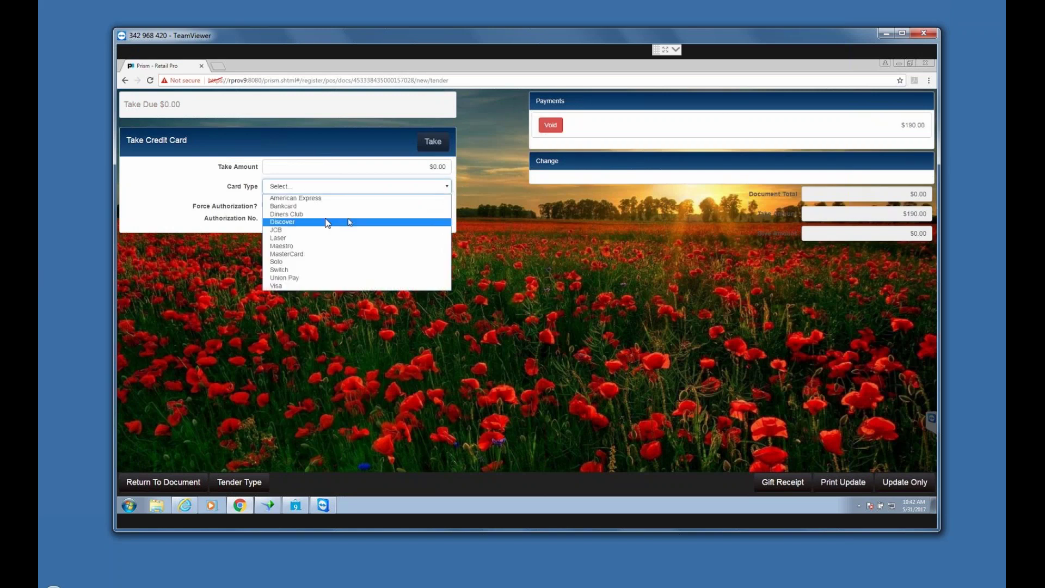
pyautogui.click(295, 200)
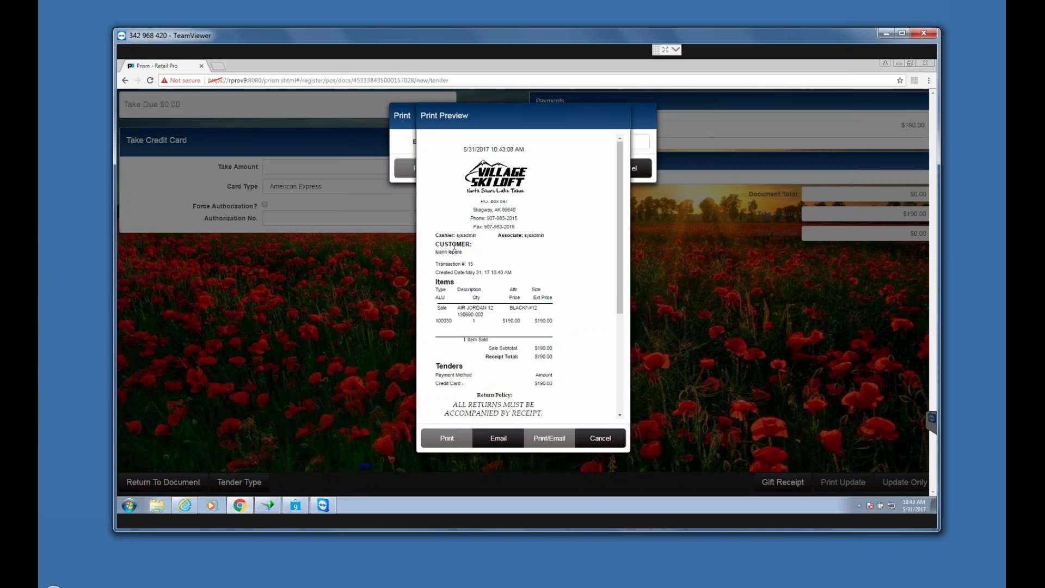
# Step: Review the receipt preview and close it without printing
pyautogui.scroll(-2, 620, 231)
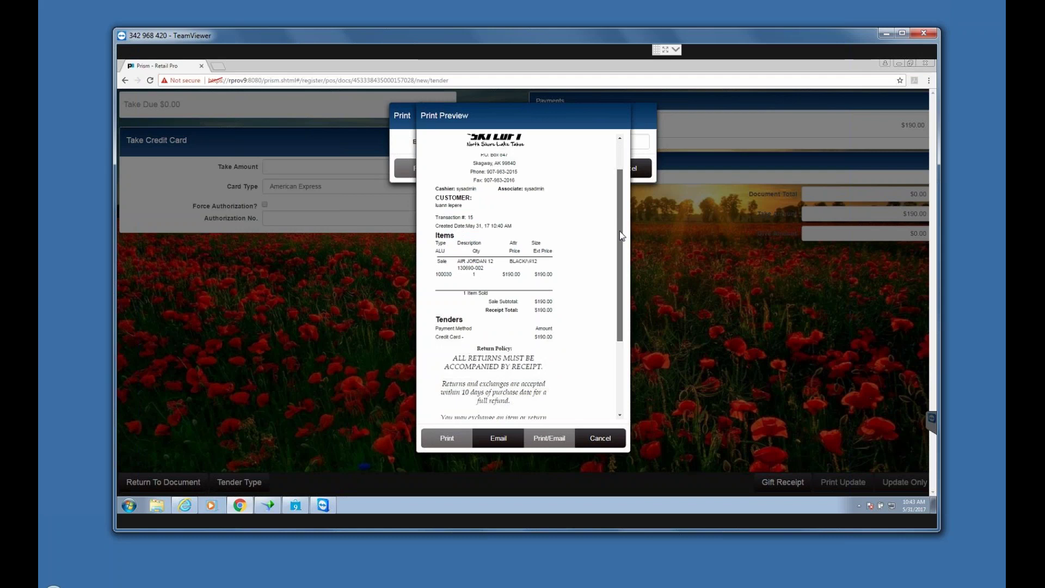
pyautogui.scroll(1, 619, 231)
pyautogui.moveTo(624, 231); pyautogui.dragTo(628, 290)
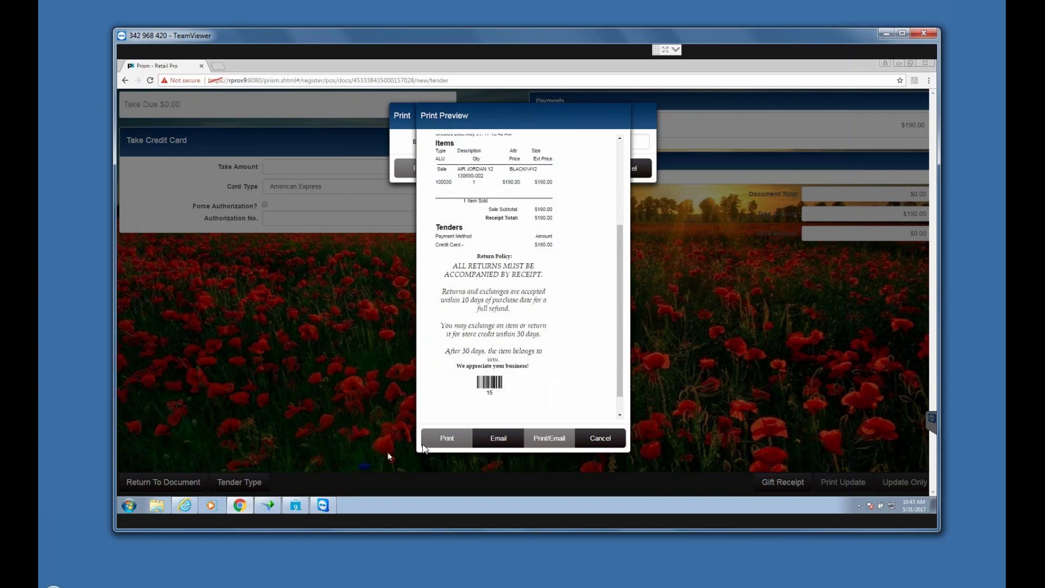
pyautogui.click(601, 439)
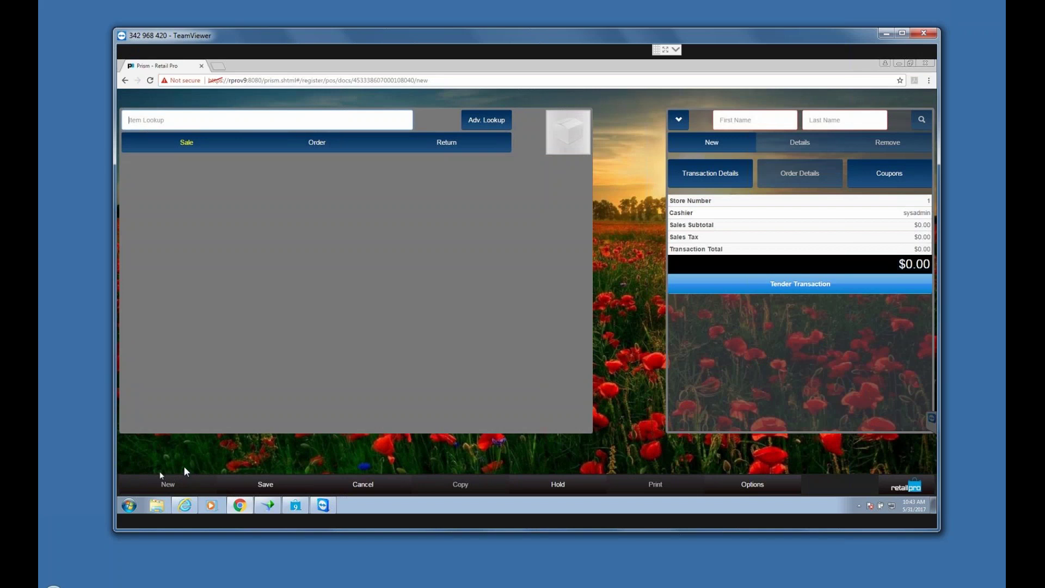
# Step: Switch item entry to Return mode and look up item 100001
pyautogui.click(209, 115)
pyautogui.click(447, 149)
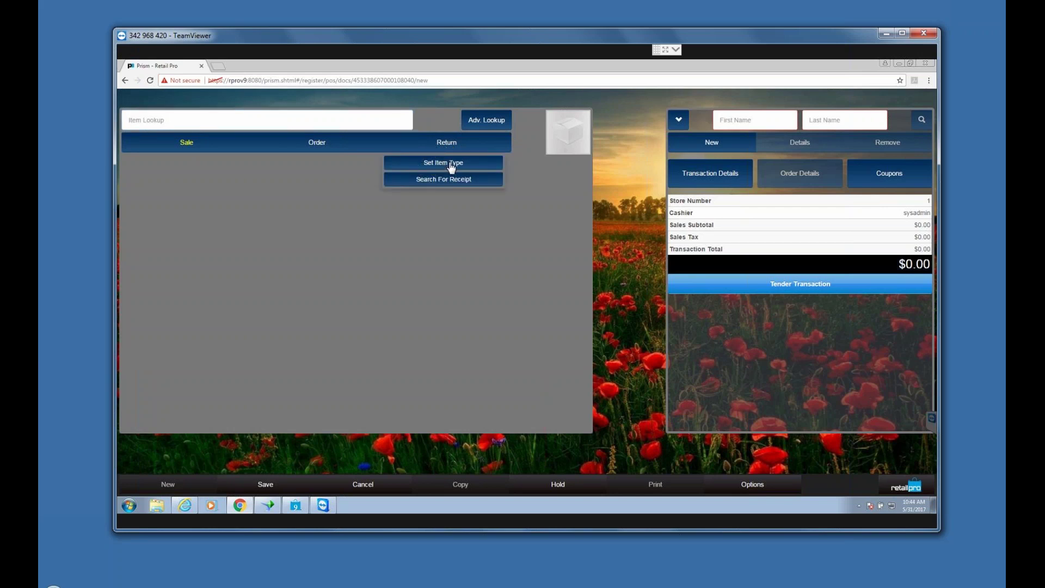
pyautogui.click(449, 165)
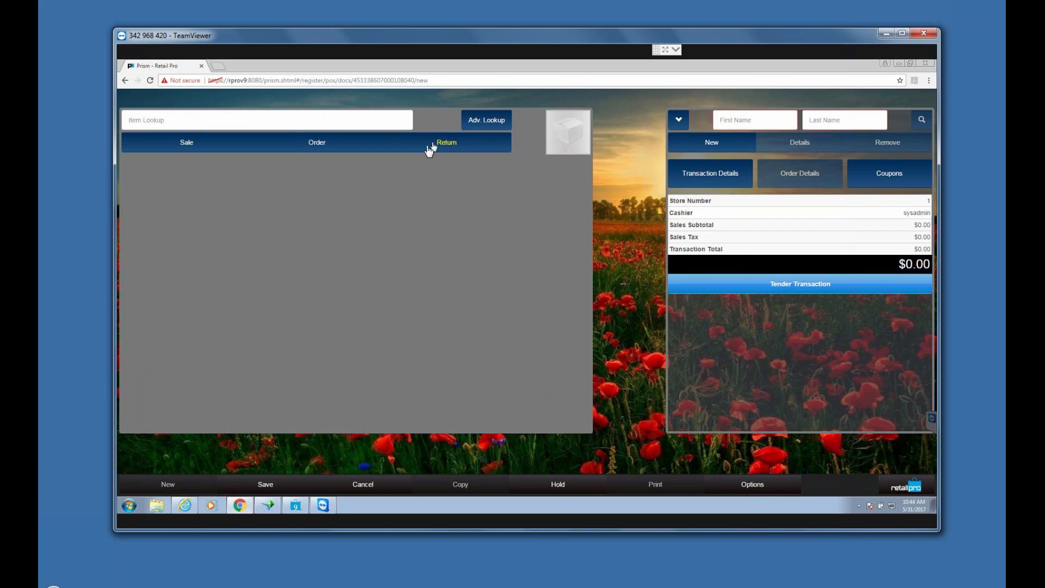
pyautogui.click(206, 117)
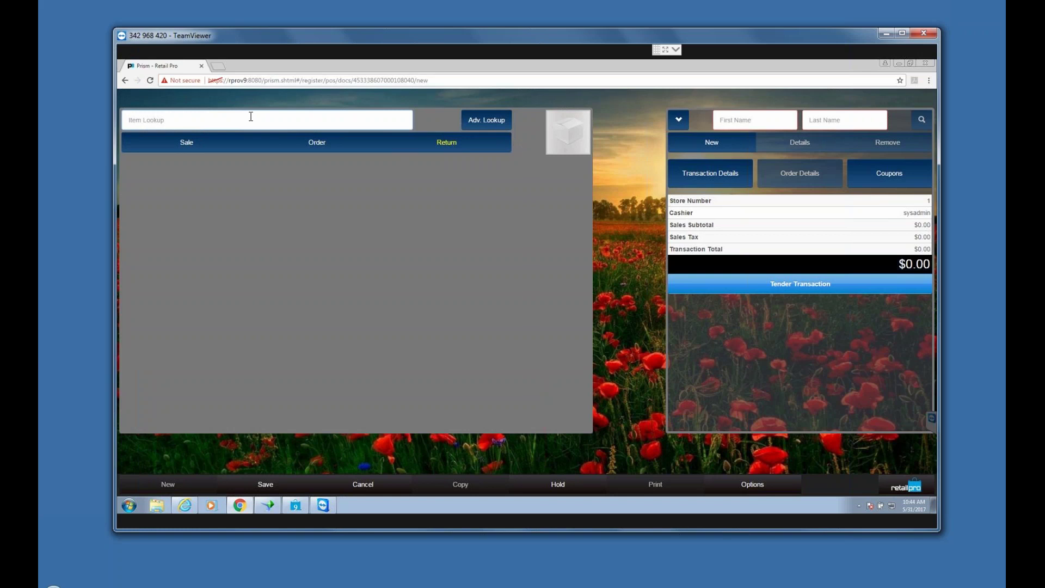
pyautogui.write('100001')
pyautogui.press('Return')
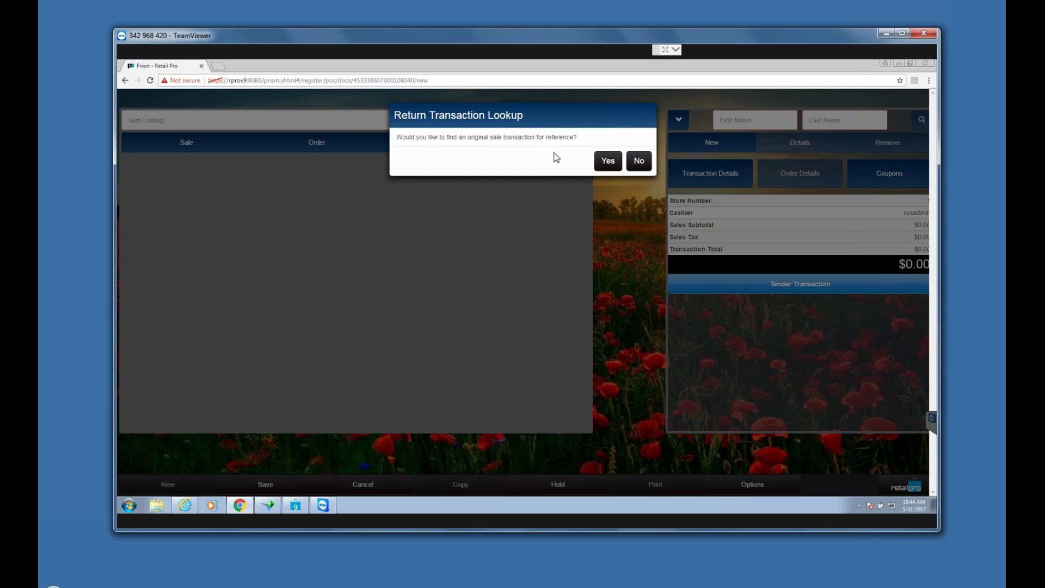
# Step: Decline the original-sale lookup so the AIR JORDAN 12 RETRO becomes a -$190.00 return line
pyautogui.click(639, 161)
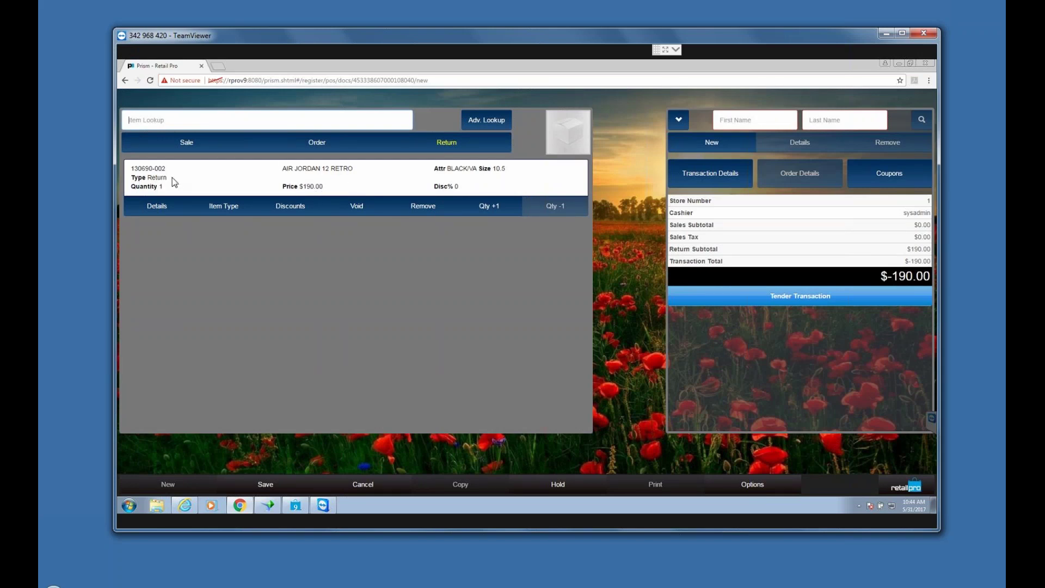
pyautogui.click(172, 177)
pyautogui.moveTo(145, 177); pyautogui.dragTo(180, 177)
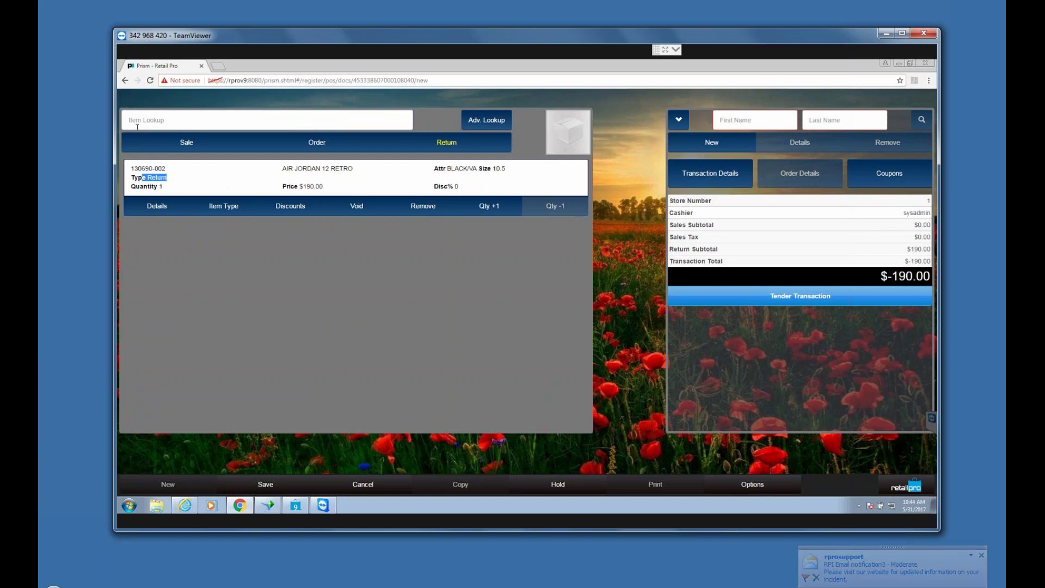
# Step: Add item 1000001 as a $190.00 sale line for a $0.00 total, then enter the customer's first name
pyautogui.click(186, 144)
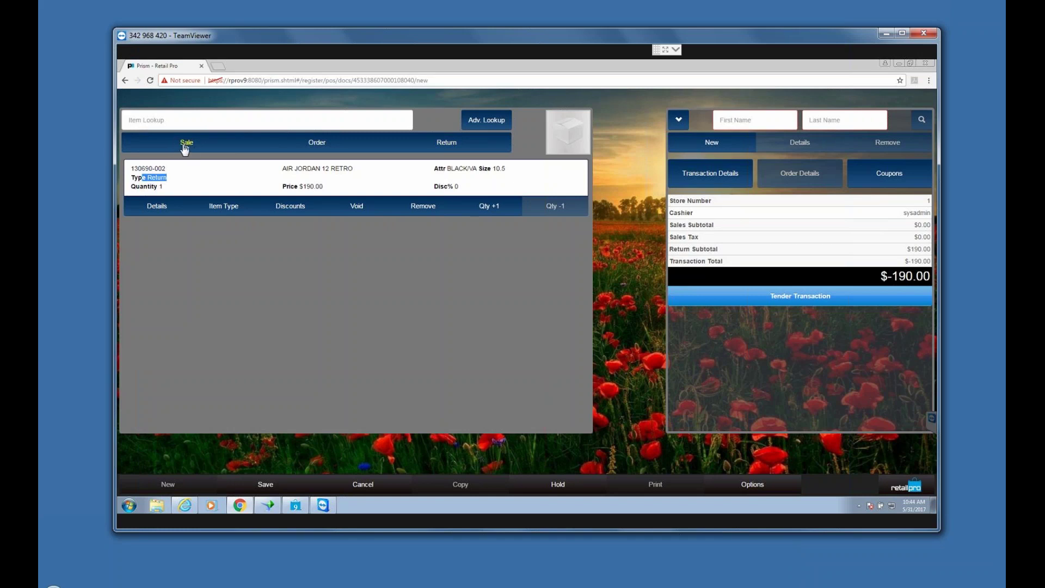
pyautogui.click(190, 116)
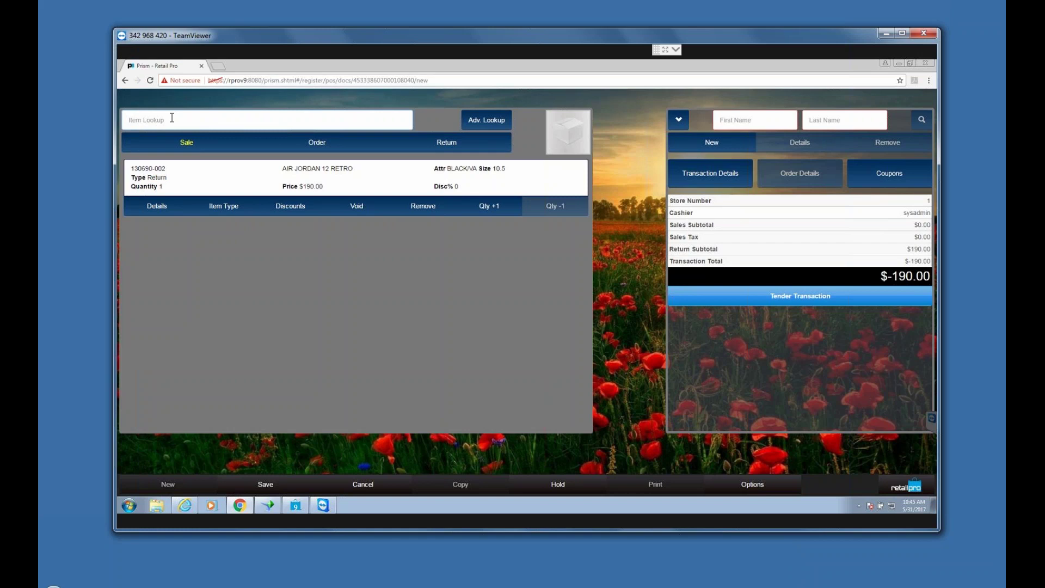
pyautogui.write('100')
pyautogui.write('0001')
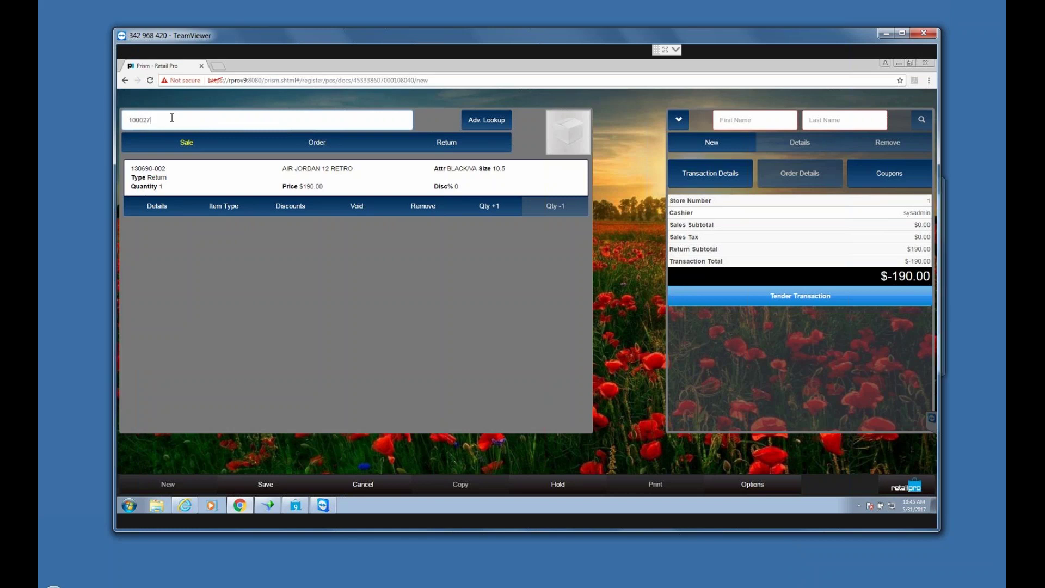
pyautogui.press('Return')
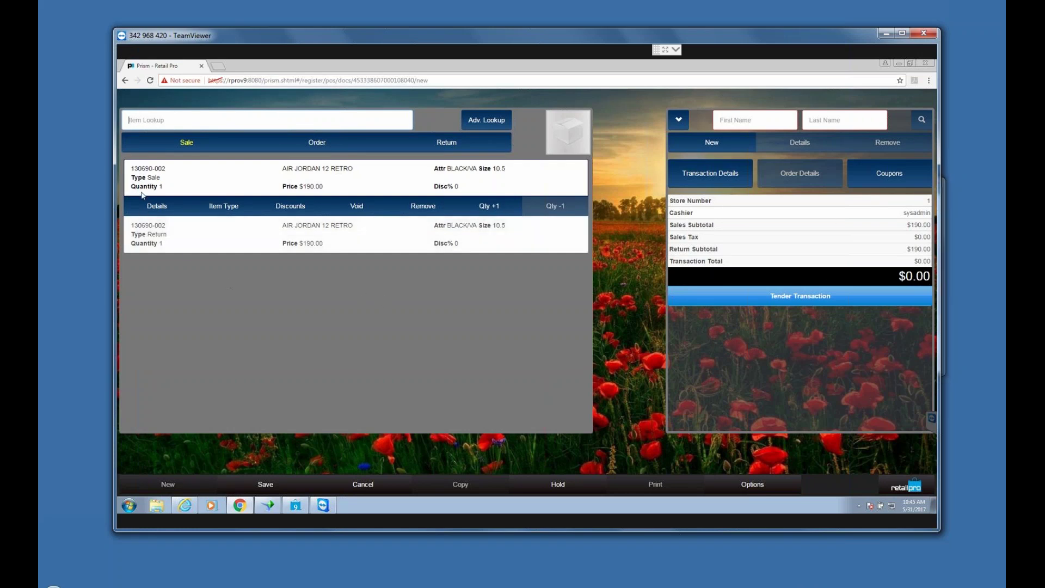
pyautogui.doubleClick(154, 177)
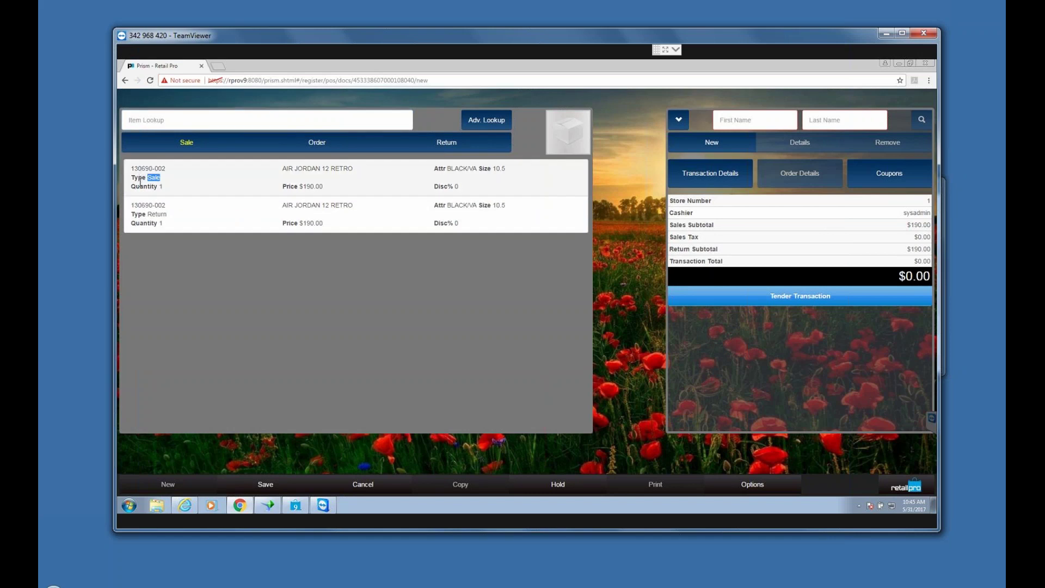
pyautogui.click(168, 222)
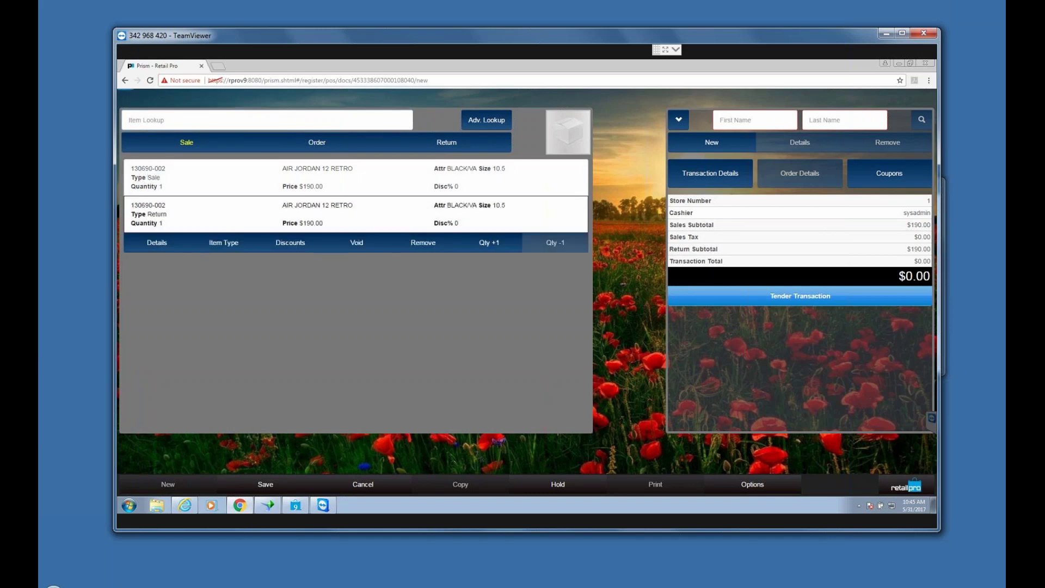
pyautogui.click(184, 219)
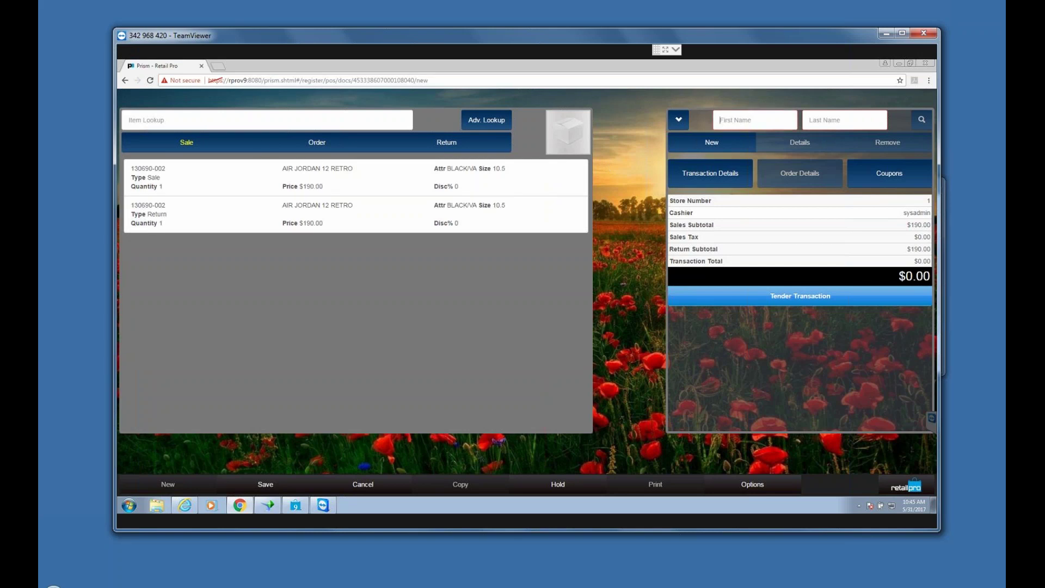
pyautogui.write('luann')
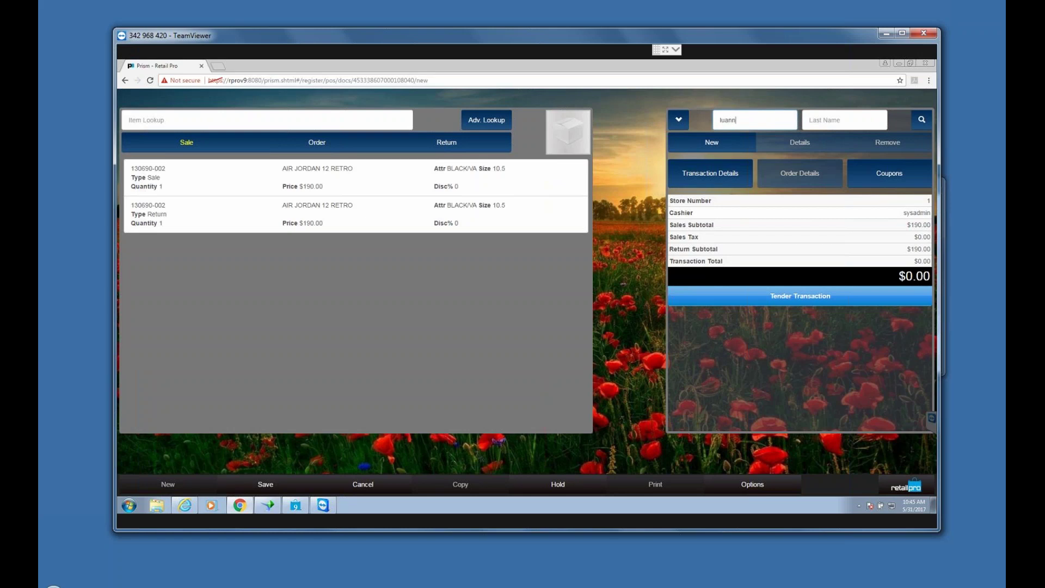
# Step: Attach the customer found by first-name search to the exchange and proceed to tender
pyautogui.click(922, 121)
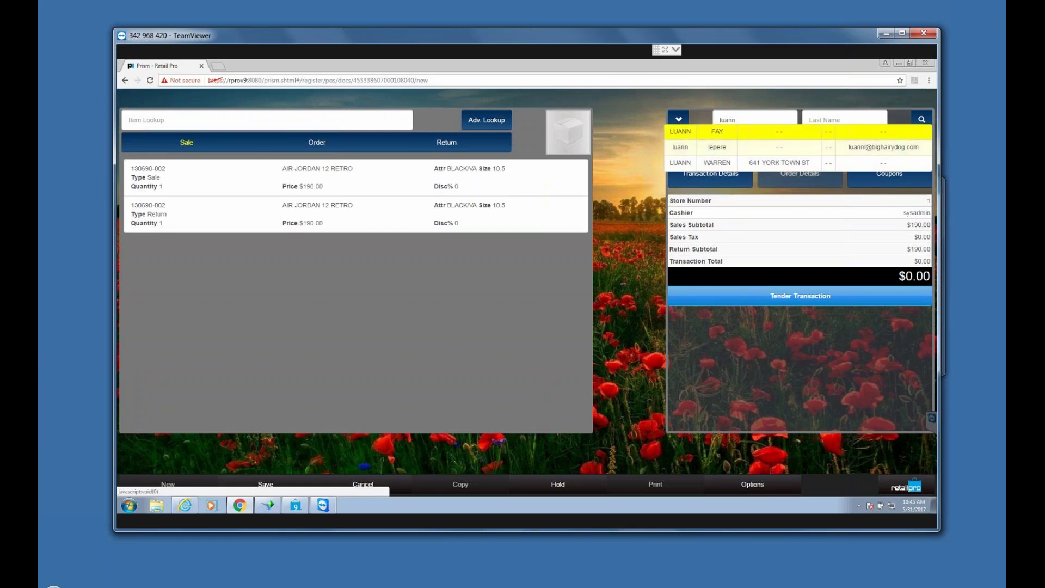
pyautogui.click(716, 147)
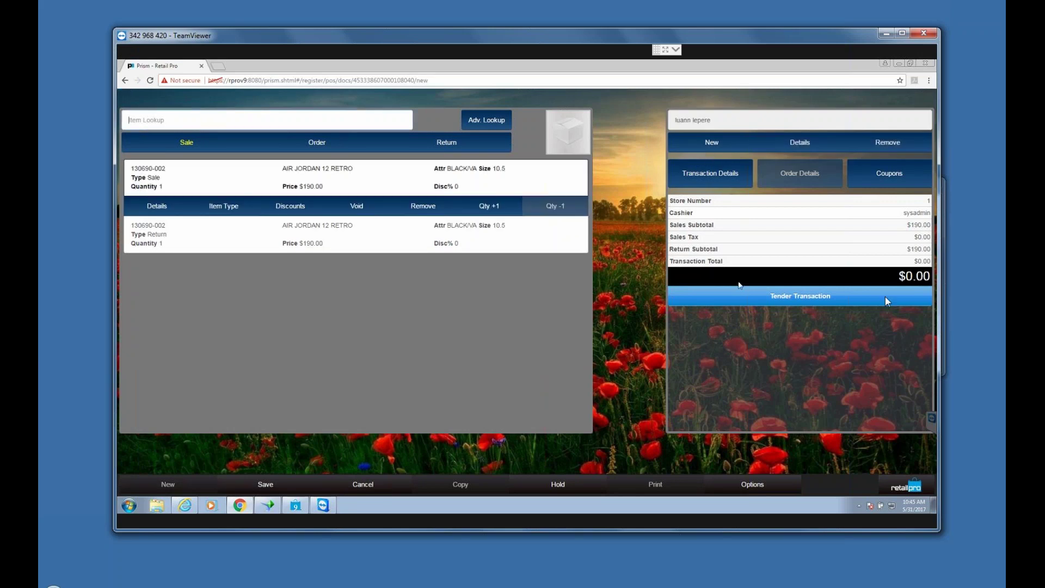
pyautogui.click(798, 299)
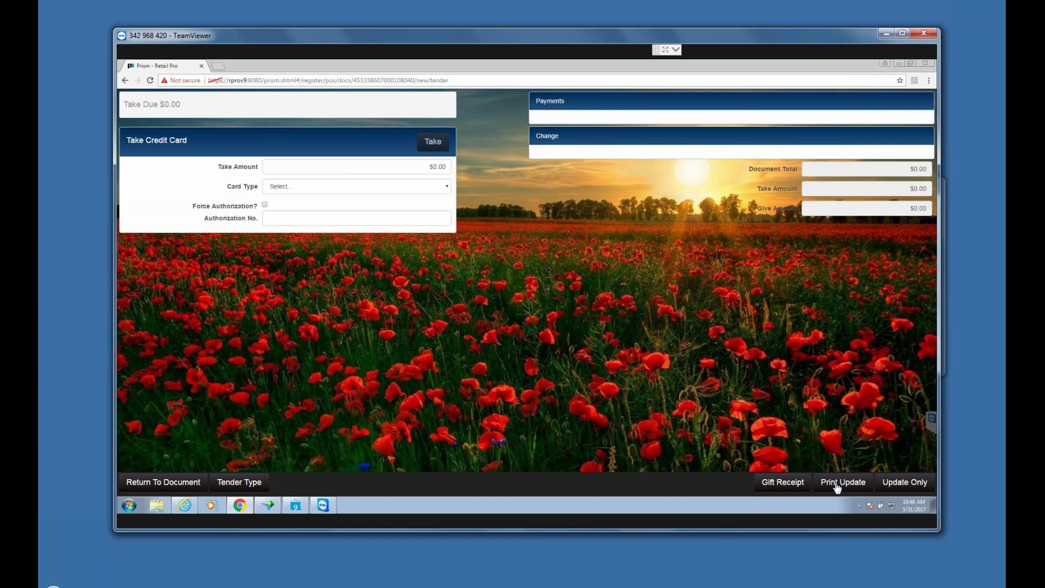
# Step: Save the $0.00 exchange with Update Only, without printing a receipt
pyautogui.click(896, 483)
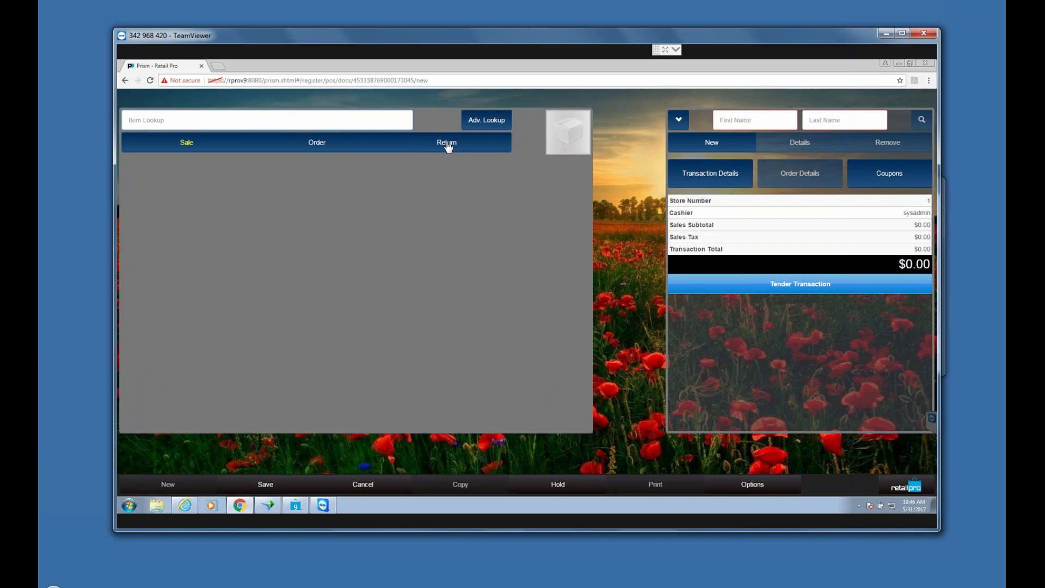
pyautogui.click(448, 146)
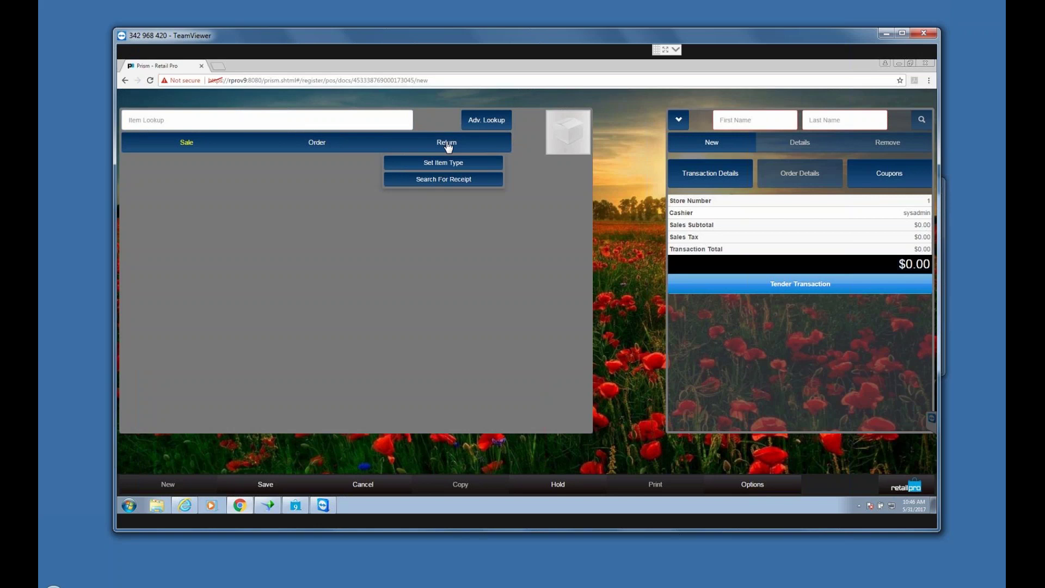
# Step: Search receipts for a return dated April 1, 2017 through May 31, 2017
pyautogui.click(461, 182)
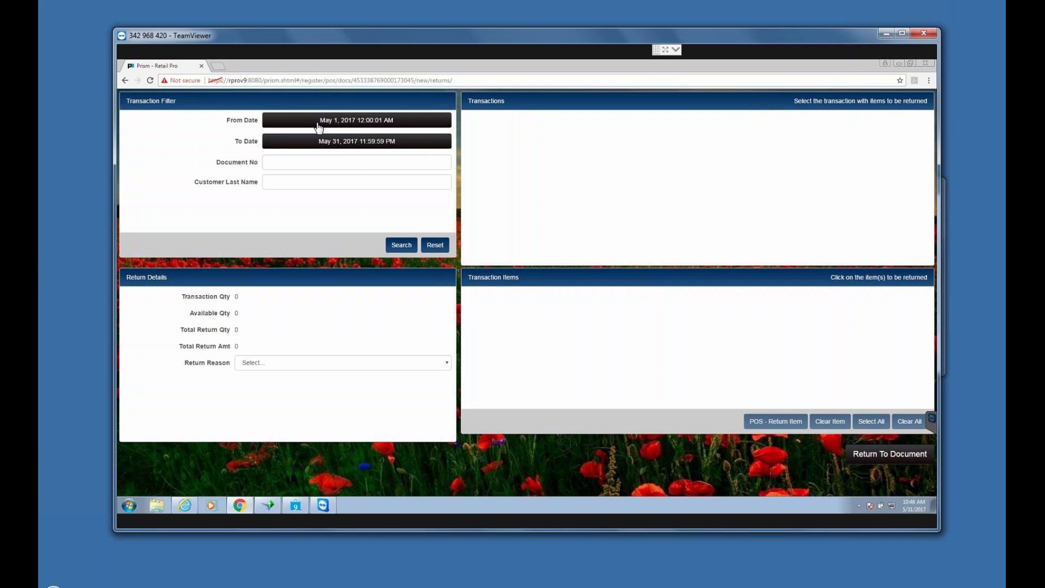
pyautogui.click(320, 127)
pyautogui.click(315, 146)
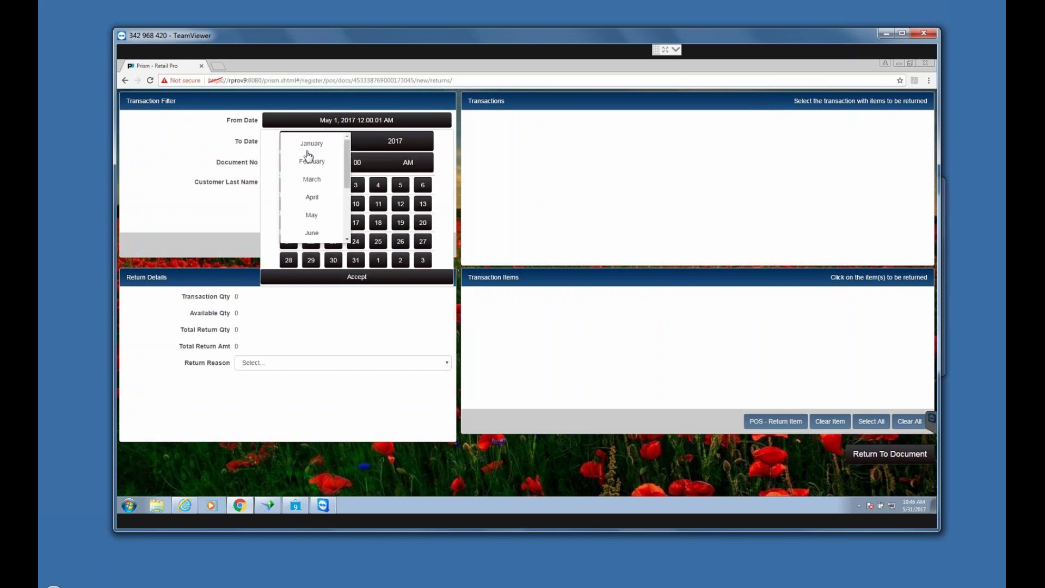
pyautogui.click(313, 199)
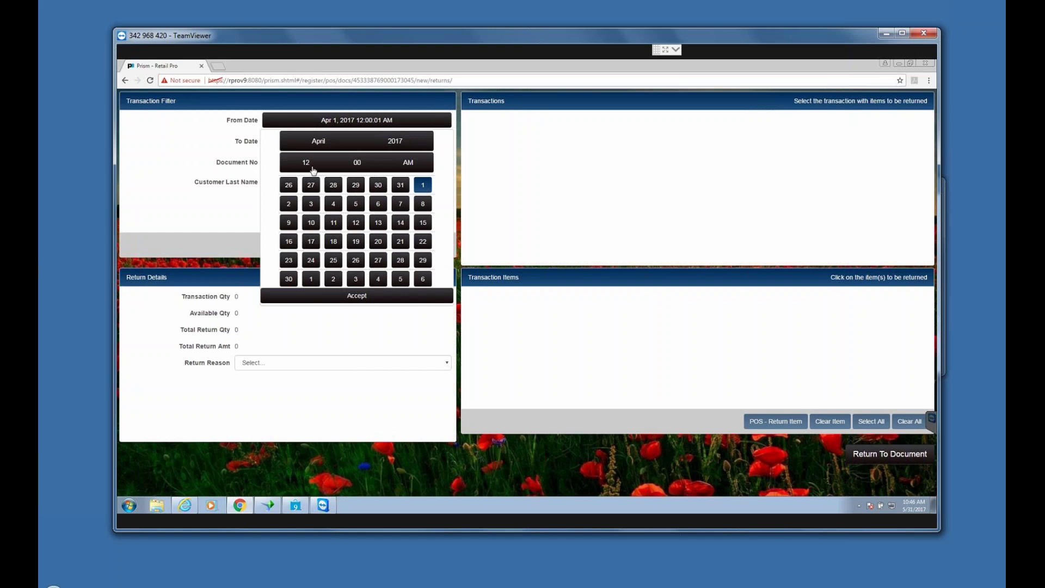
pyautogui.click(368, 298)
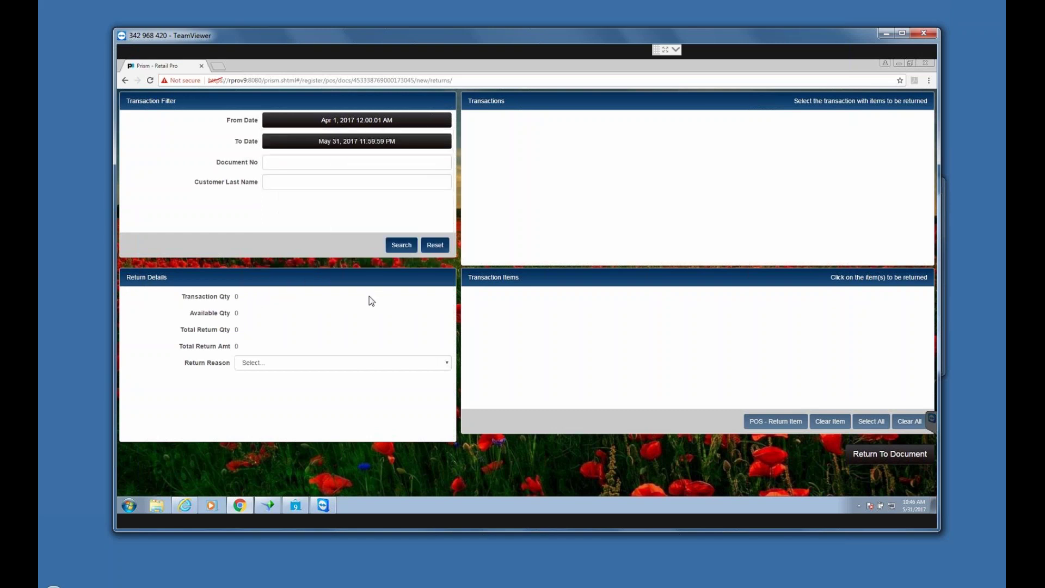
pyautogui.click(269, 162)
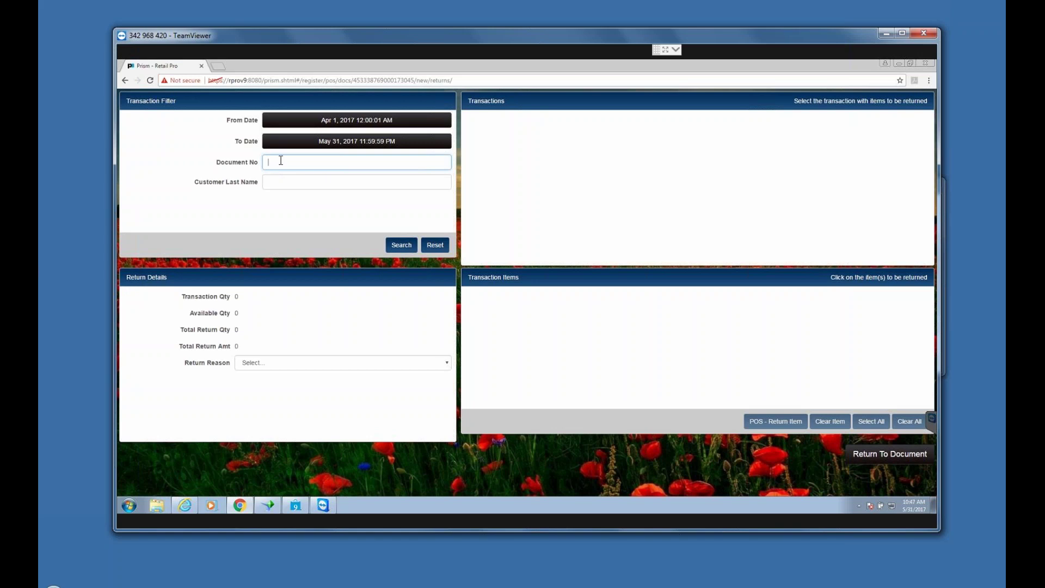
pyautogui.click(271, 181)
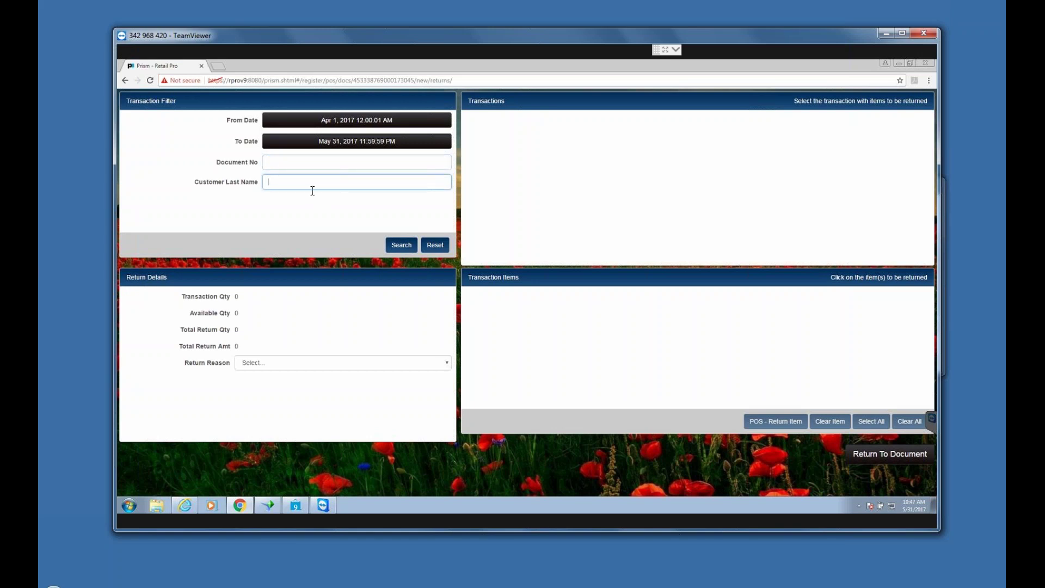
pyautogui.click(269, 163)
pyautogui.click(270, 182)
pyautogui.click(401, 248)
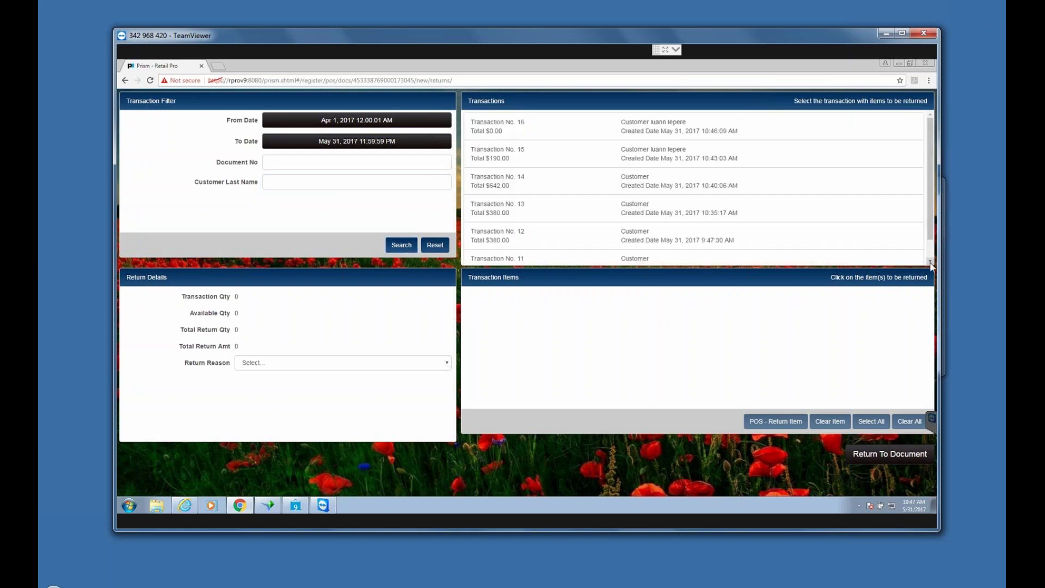
# Step: Return the size 12 AIR JORDAN 12 RETRO from Transaction No. 12 to the new document
pyautogui.scroll(-1, 503, 190)
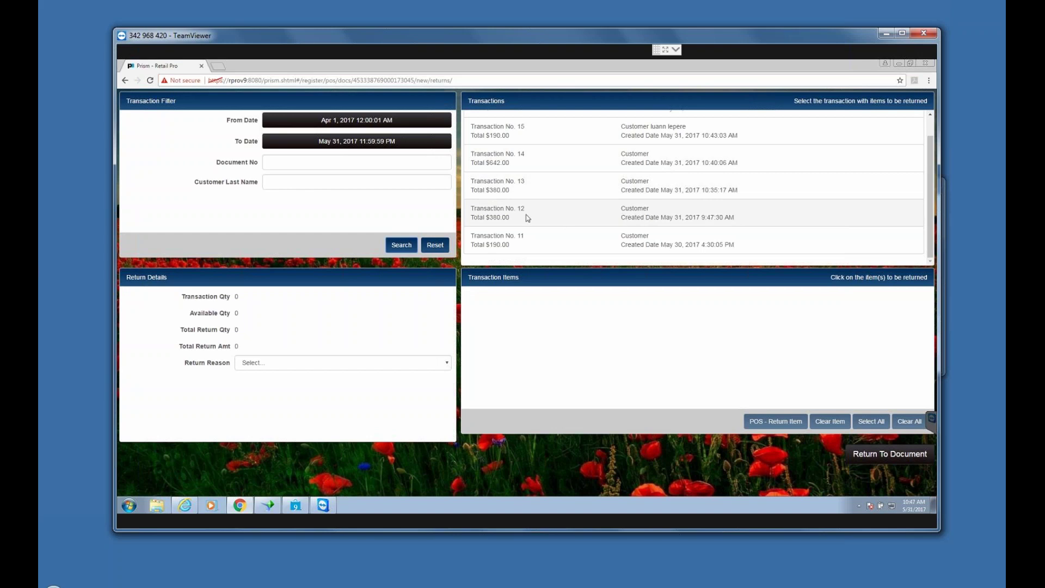
pyautogui.moveTo(636, 212); pyautogui.dragTo(636, 217)
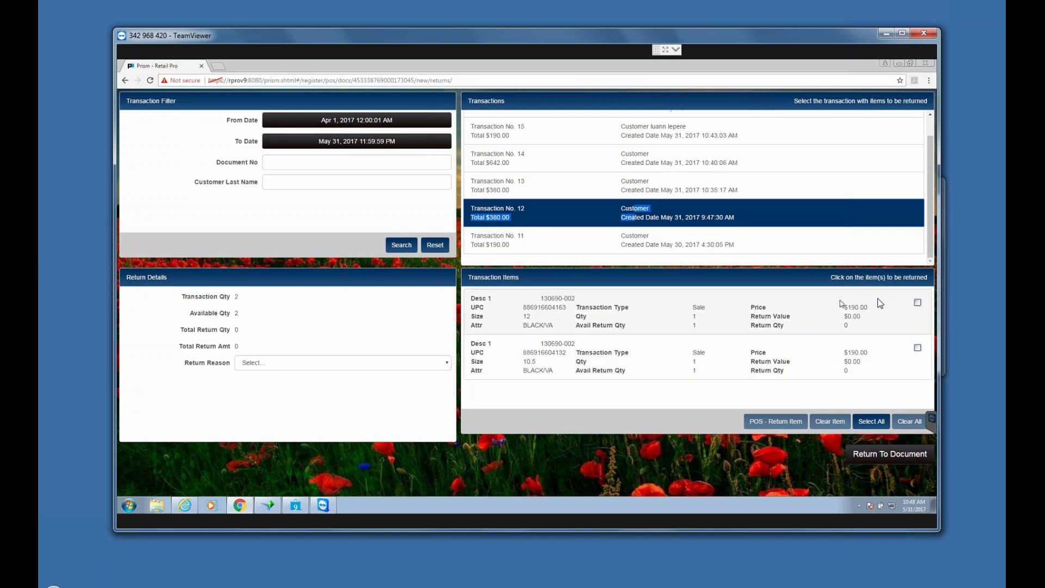
pyautogui.click(918, 303)
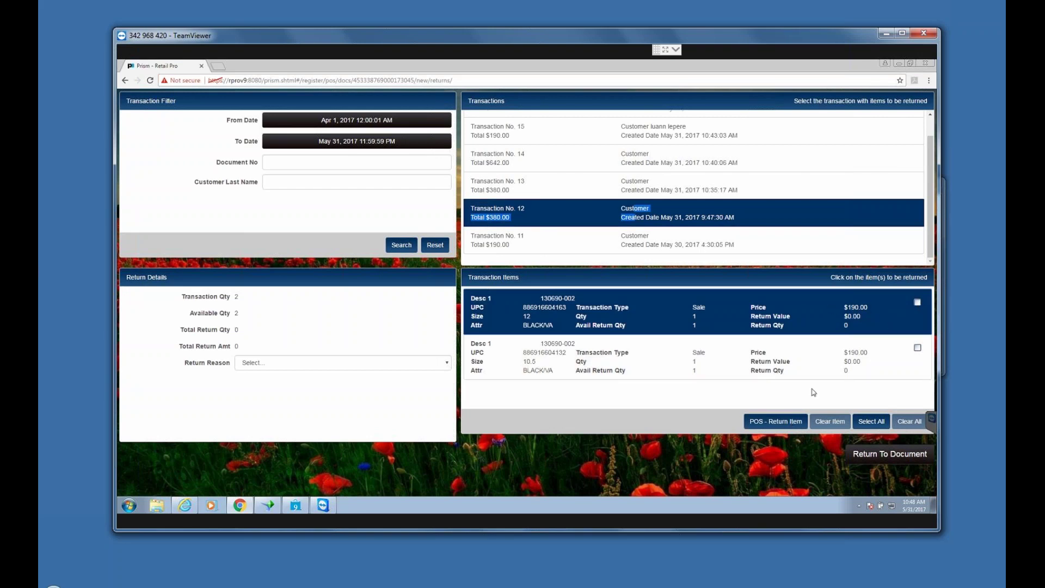
pyautogui.click(779, 423)
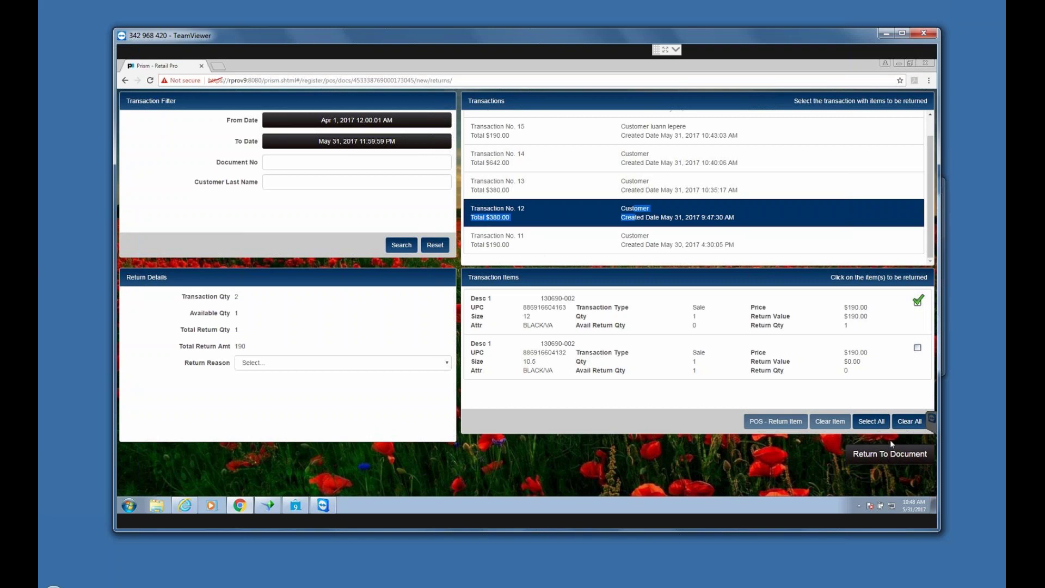
pyautogui.click(891, 454)
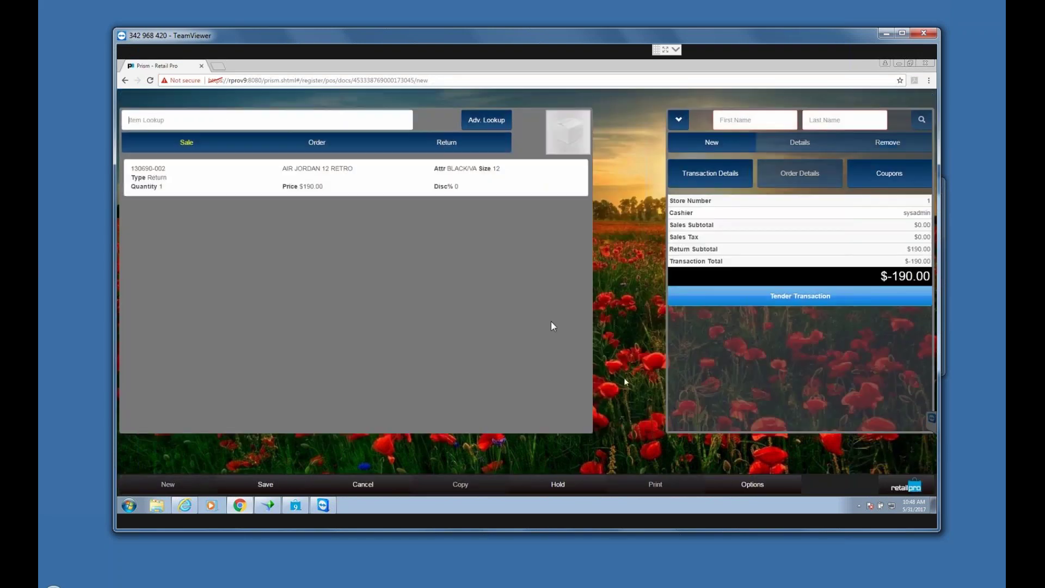
# Step: Take the return to the tender screen, showing $190.00 to give back by credit card
pyautogui.moveTo(167, 178); pyautogui.dragTo(142, 178)
pyautogui.click(173, 180)
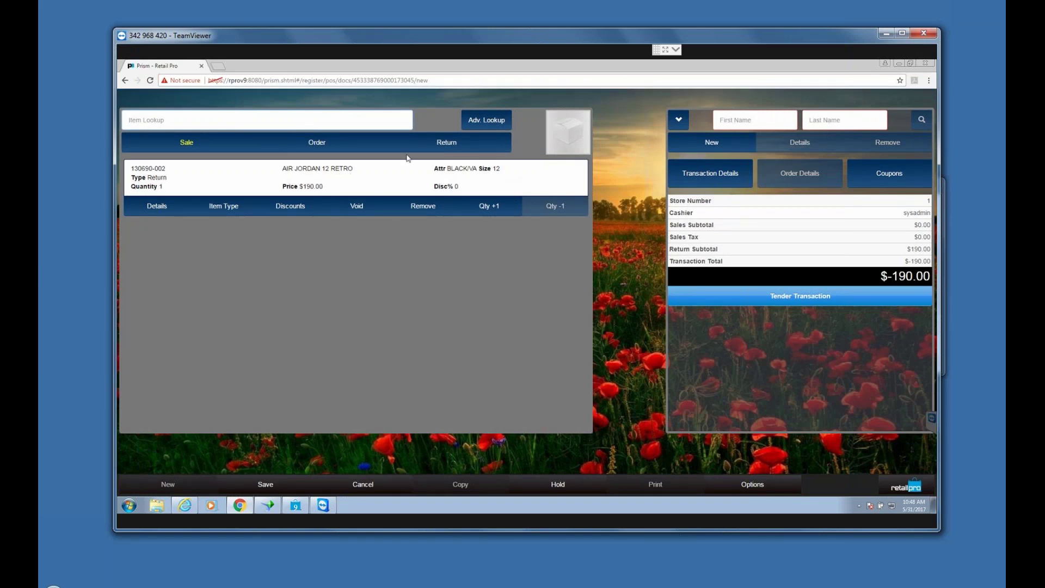
pyautogui.click(186, 143)
pyautogui.click(812, 303)
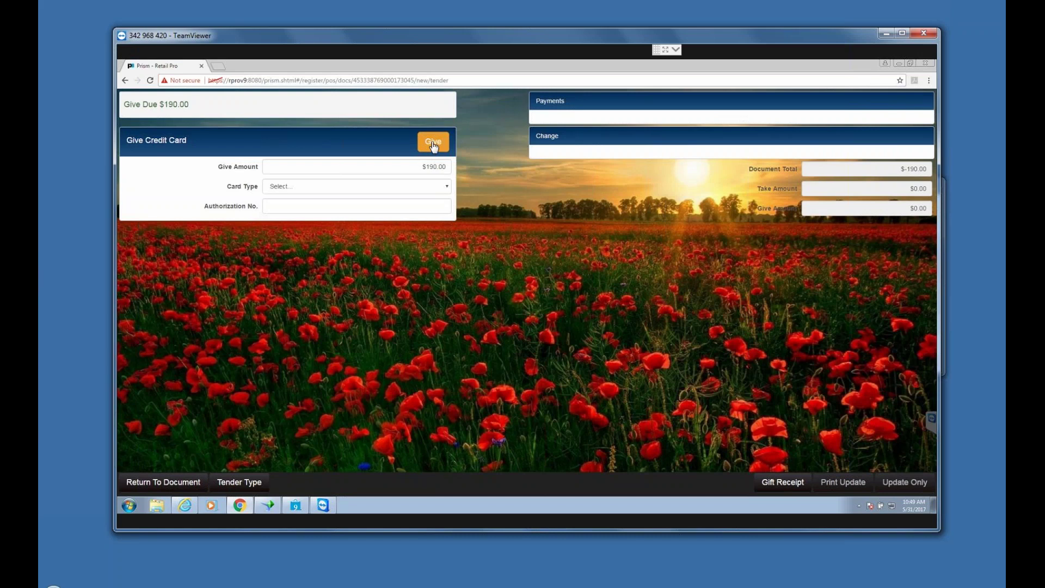
# Step: Give the $190.00 back on MasterCard and finish the return without printing a receipt
pyautogui.click(434, 144)
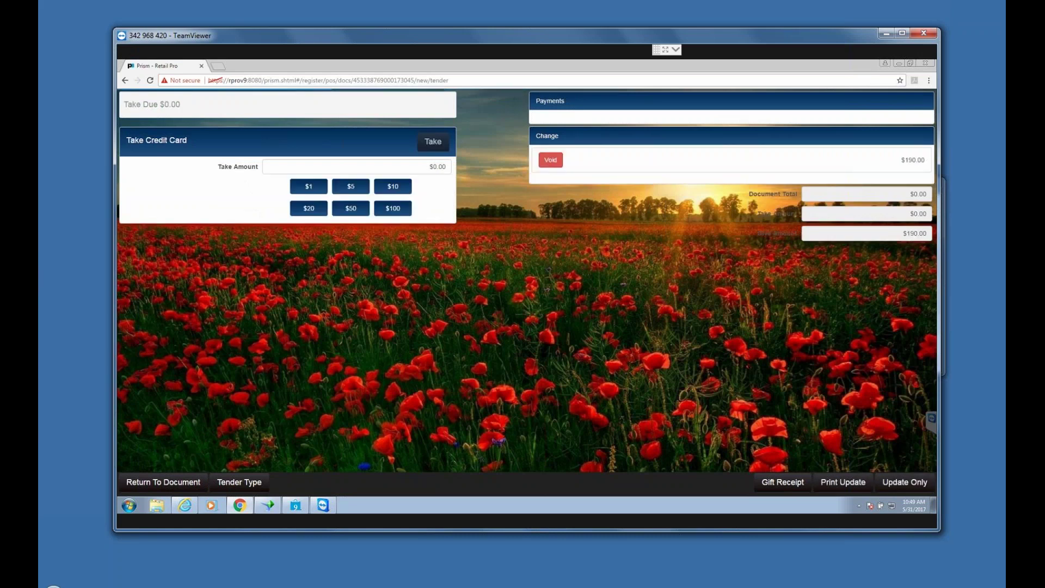
pyautogui.click(447, 186)
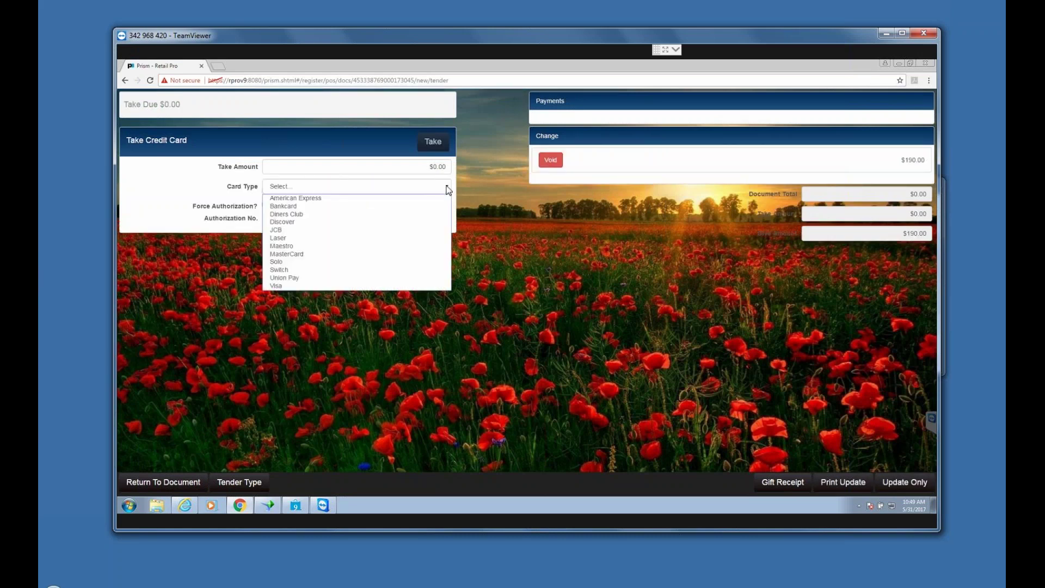
pyautogui.click(300, 254)
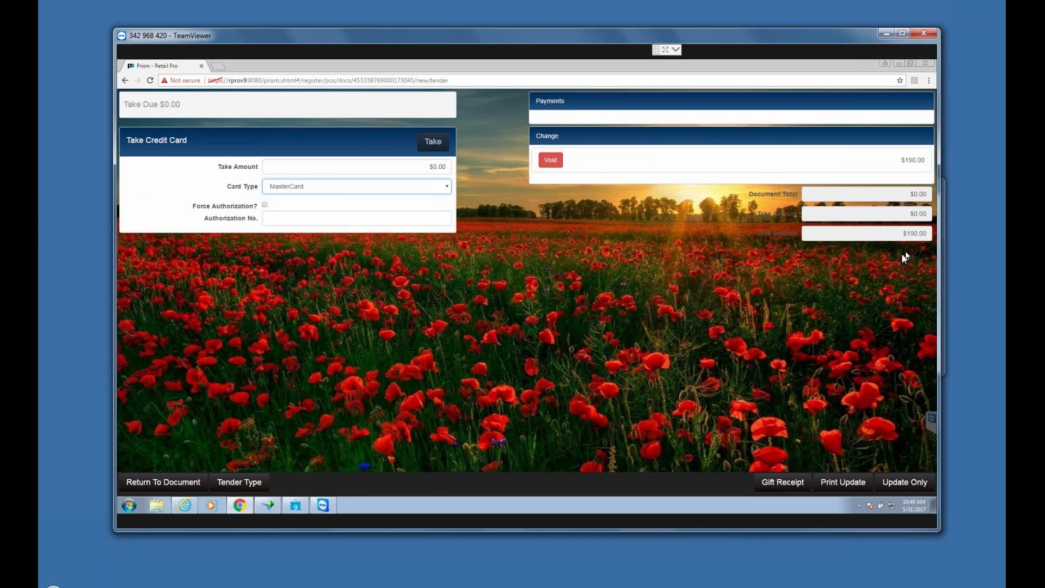
pyautogui.click(912, 484)
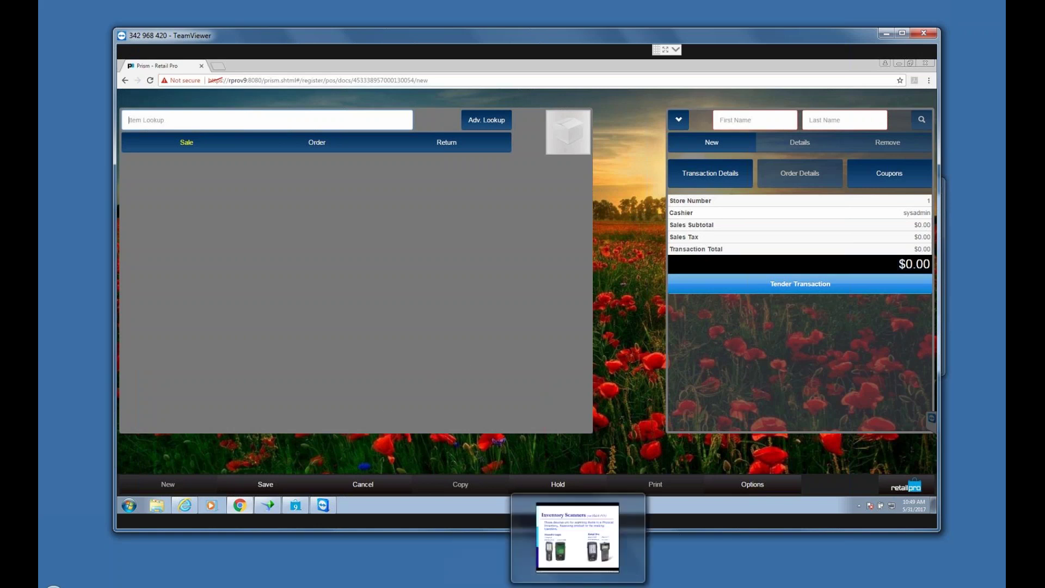
# Step: Bring the Prism Webinar Outline in Word to the front
pyautogui.click(605, 536)
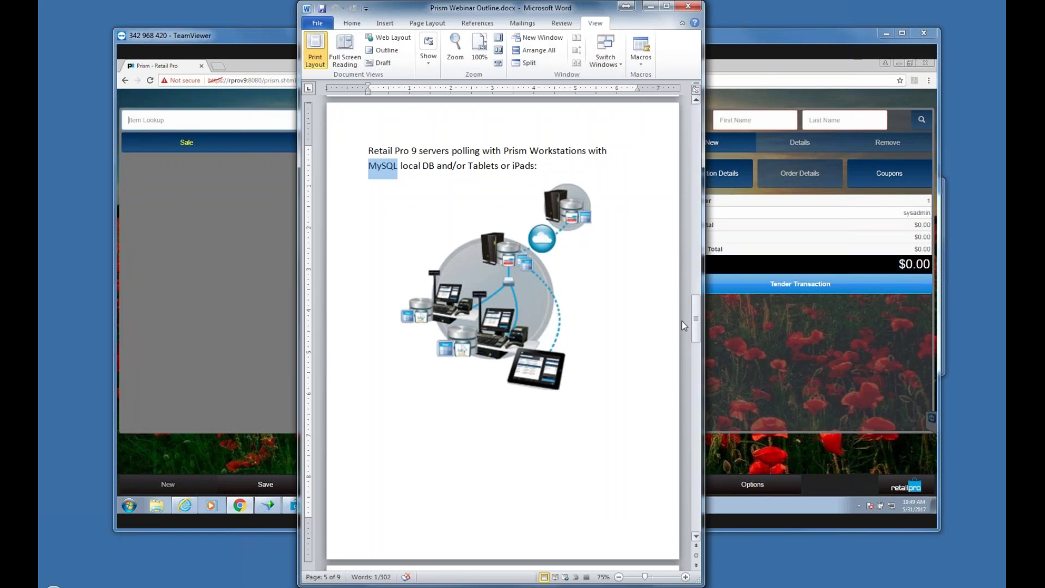
pyautogui.click(696, 537)
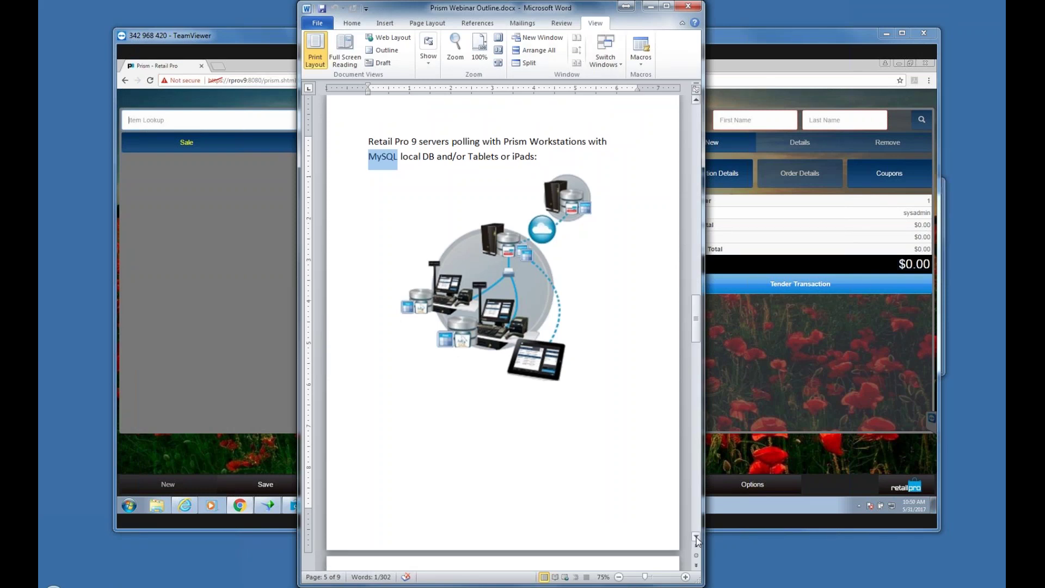
pyautogui.click(697, 538)
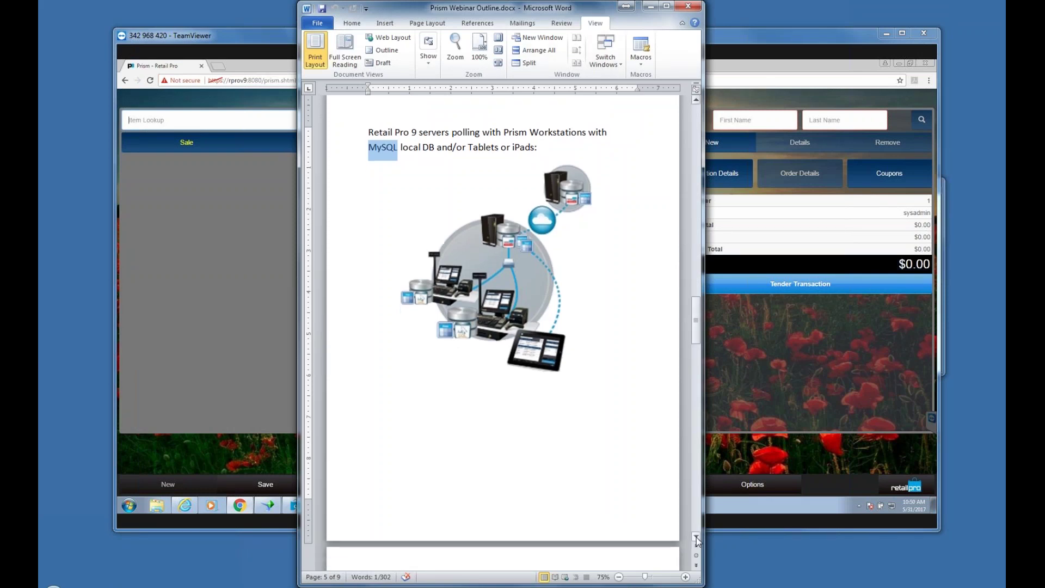
# Step: Page through the outline to its last page, then scroll back to 'What is Prism?'
pyautogui.click(697, 564)
pyautogui.click(698, 566)
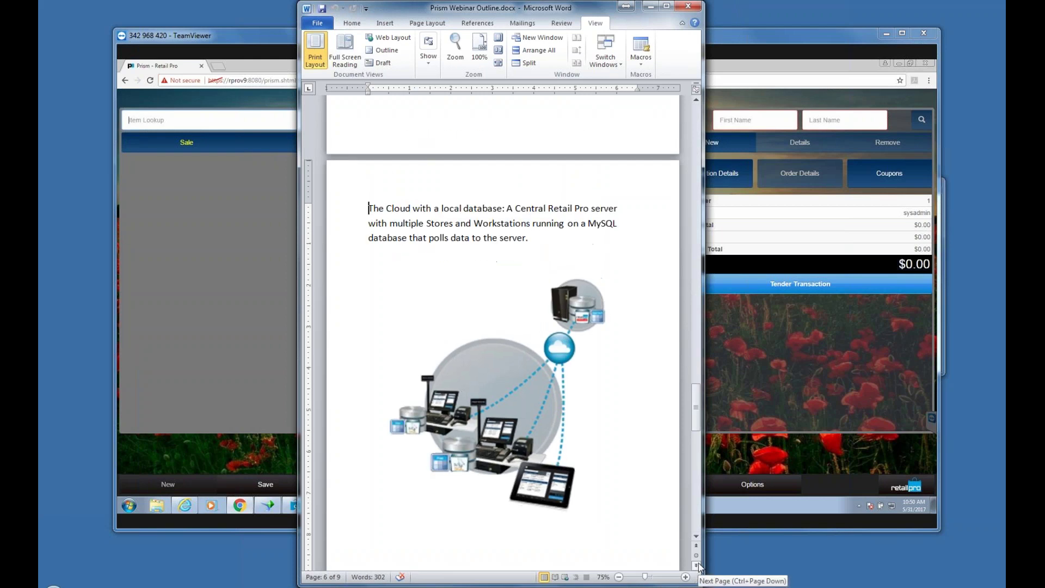
pyautogui.click(697, 566)
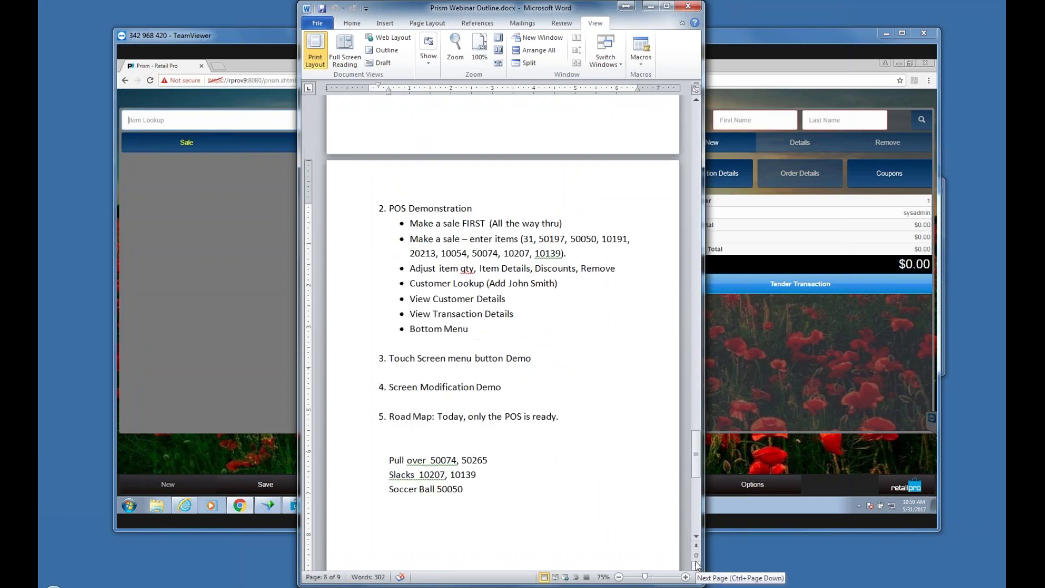
pyautogui.click(697, 566)
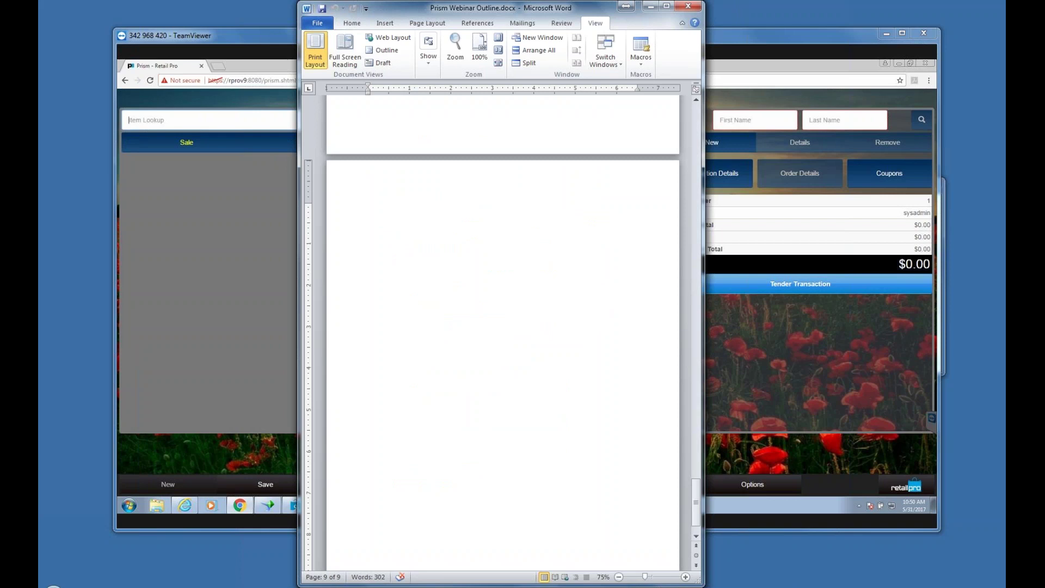
pyautogui.moveTo(697, 486); pyautogui.dragTo(695, 106)
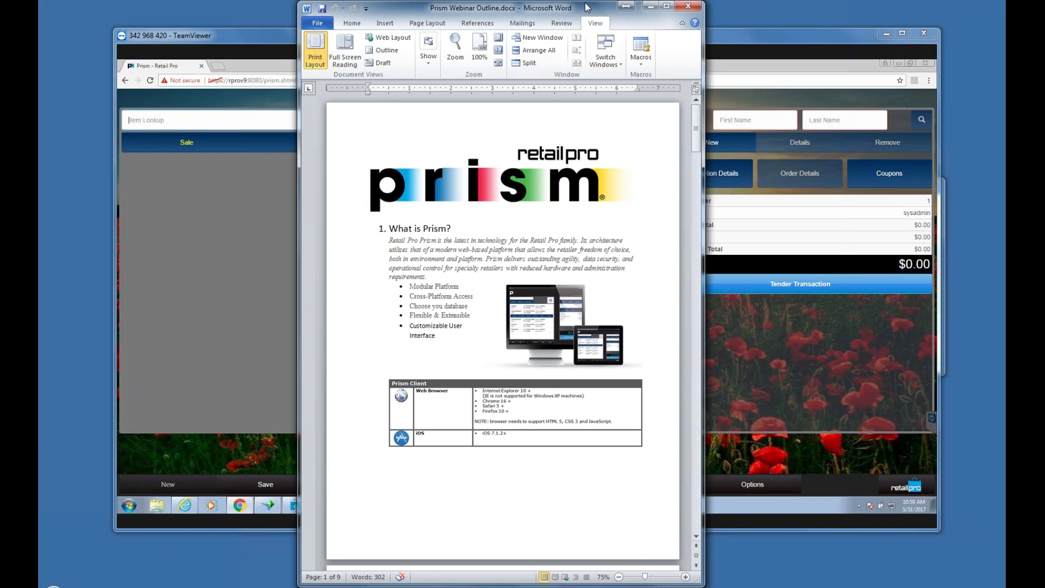
# Step: Minimize Word and reposition the TeamViewer window, showing the empty $0.00 Prism sale
pyautogui.click(651, 8)
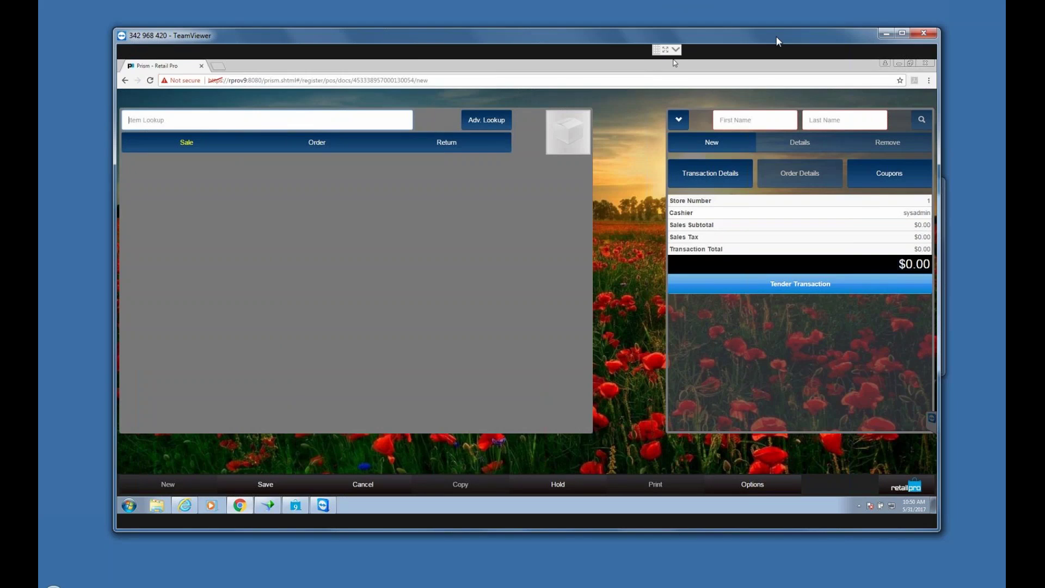
pyautogui.moveTo(776, 37); pyautogui.dragTo(787, 23)
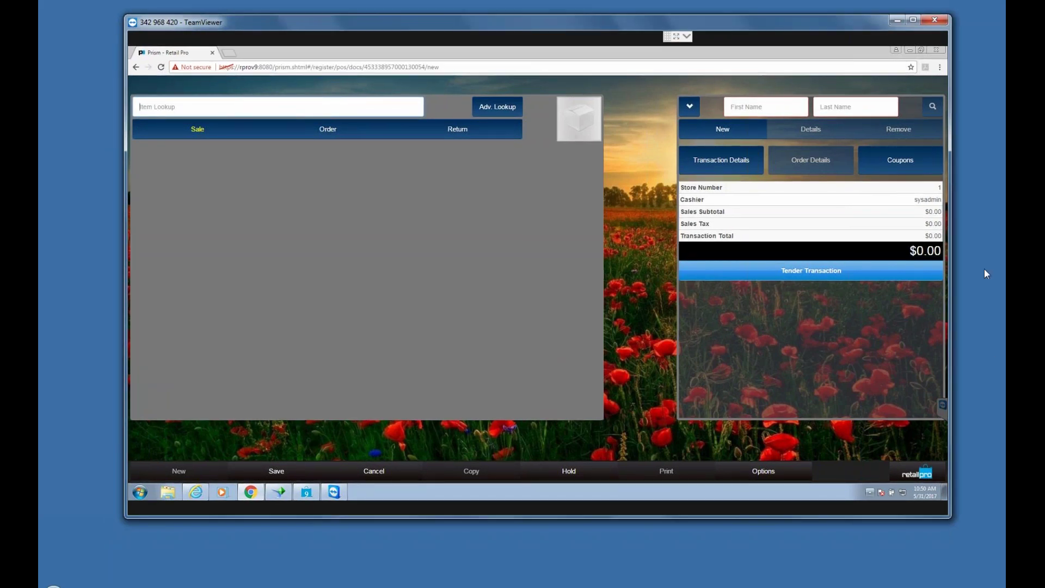
pyautogui.click(994, 28)
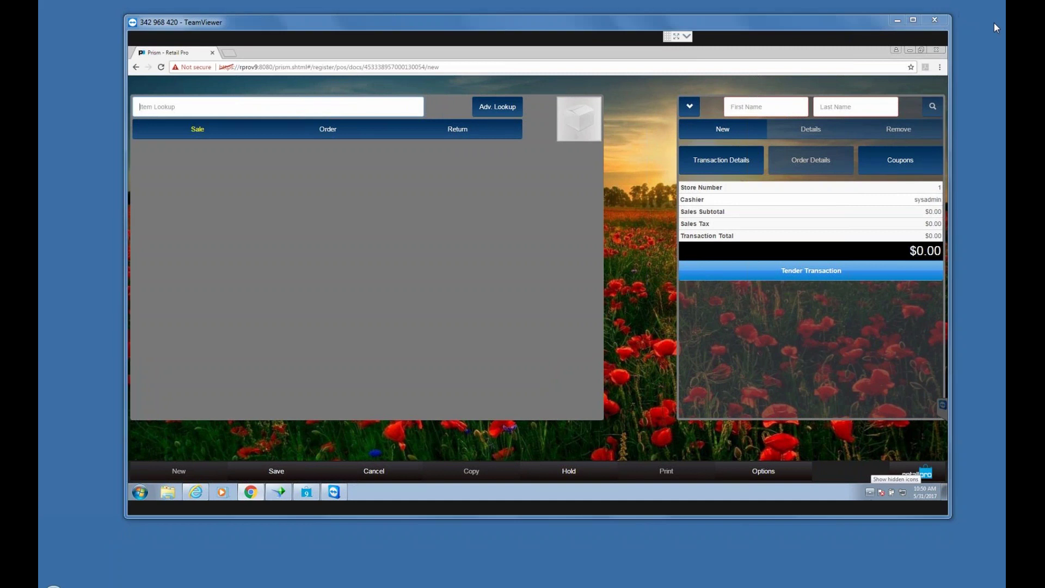